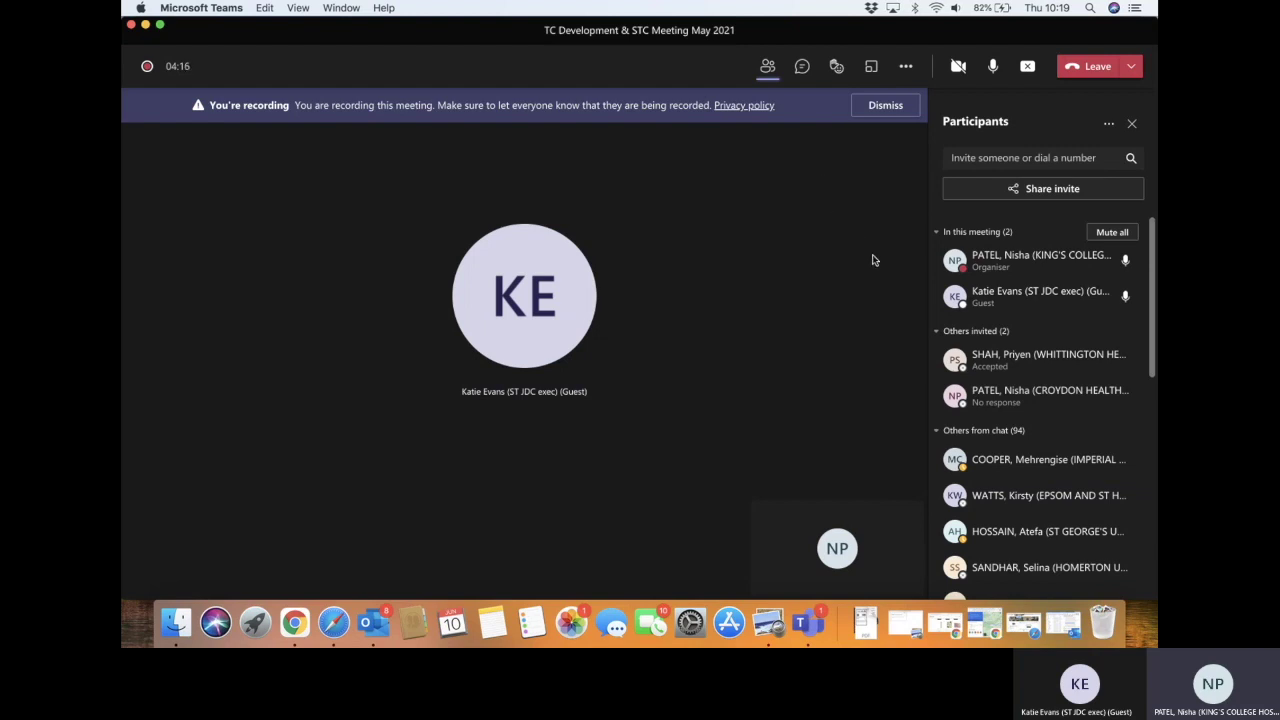
Show the meeting's participant list and check the actions available for the guest participant.
{"action": "left_click", "coordinate": [768, 68]}
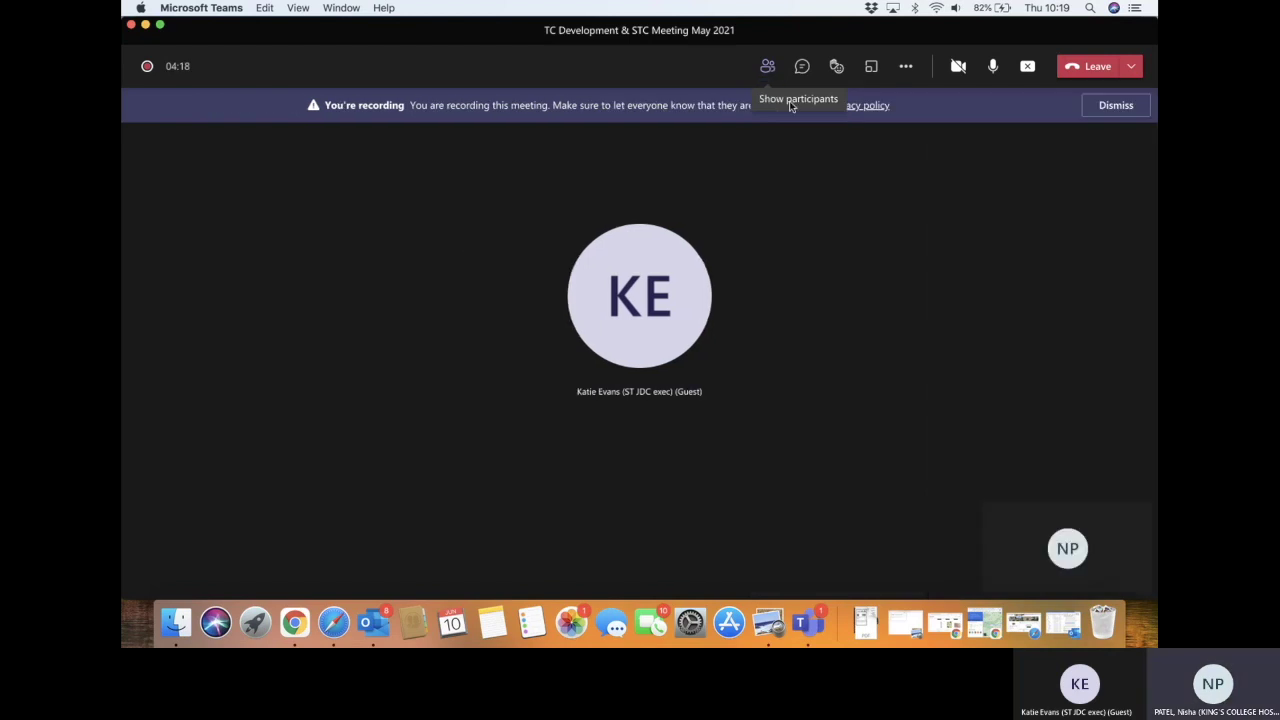
{"action": "left_click", "coordinate": [770, 70]}
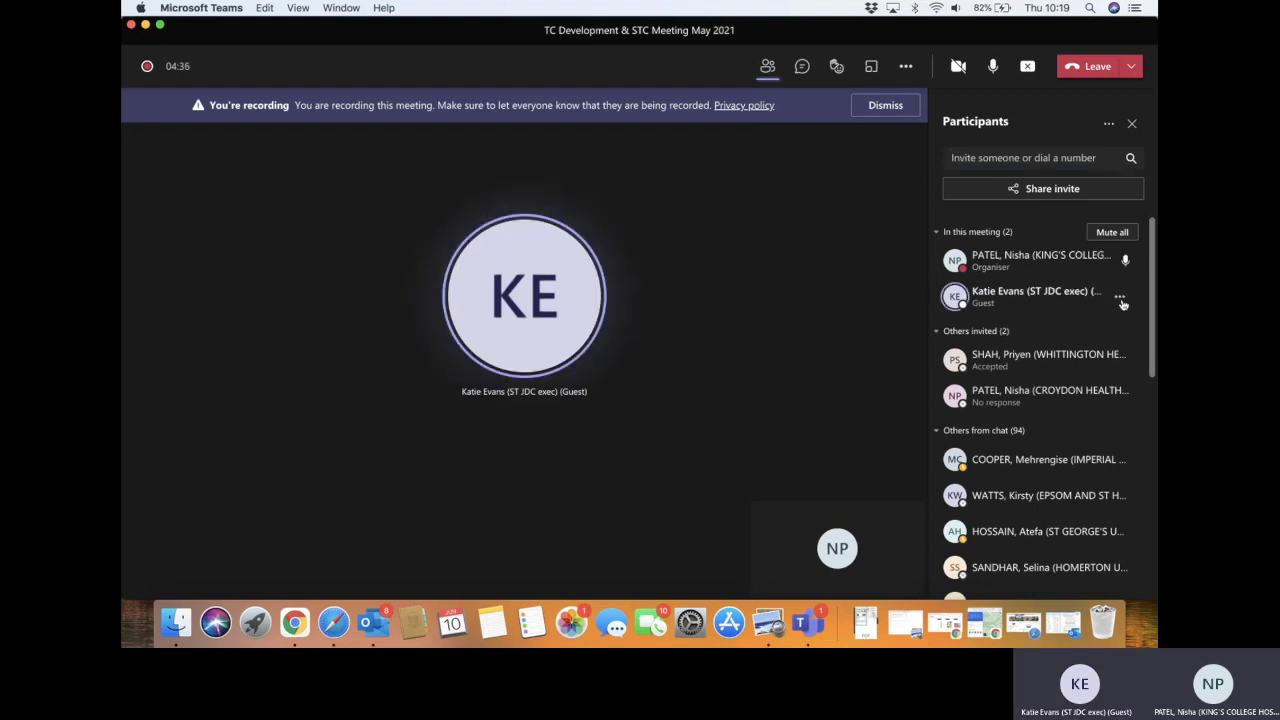
{"action": "left_click", "coordinate": [1120, 298]}
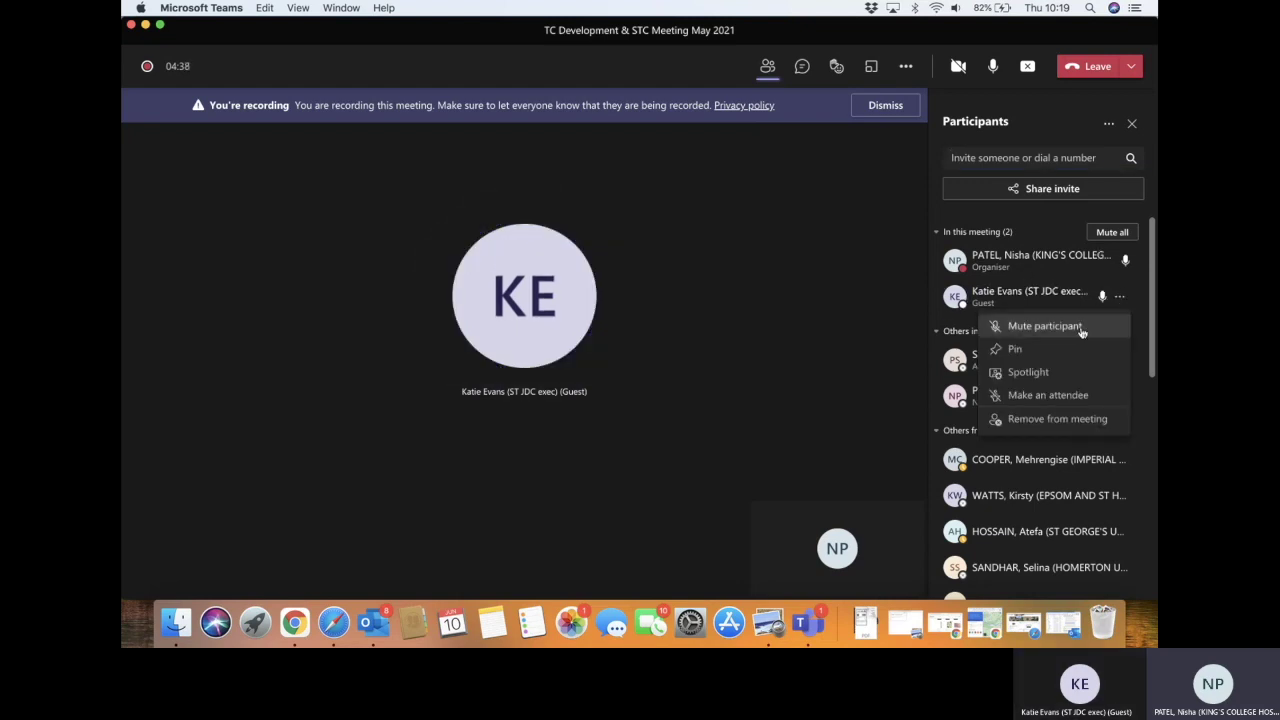
{"action": "left_click", "coordinate": [852, 291]}
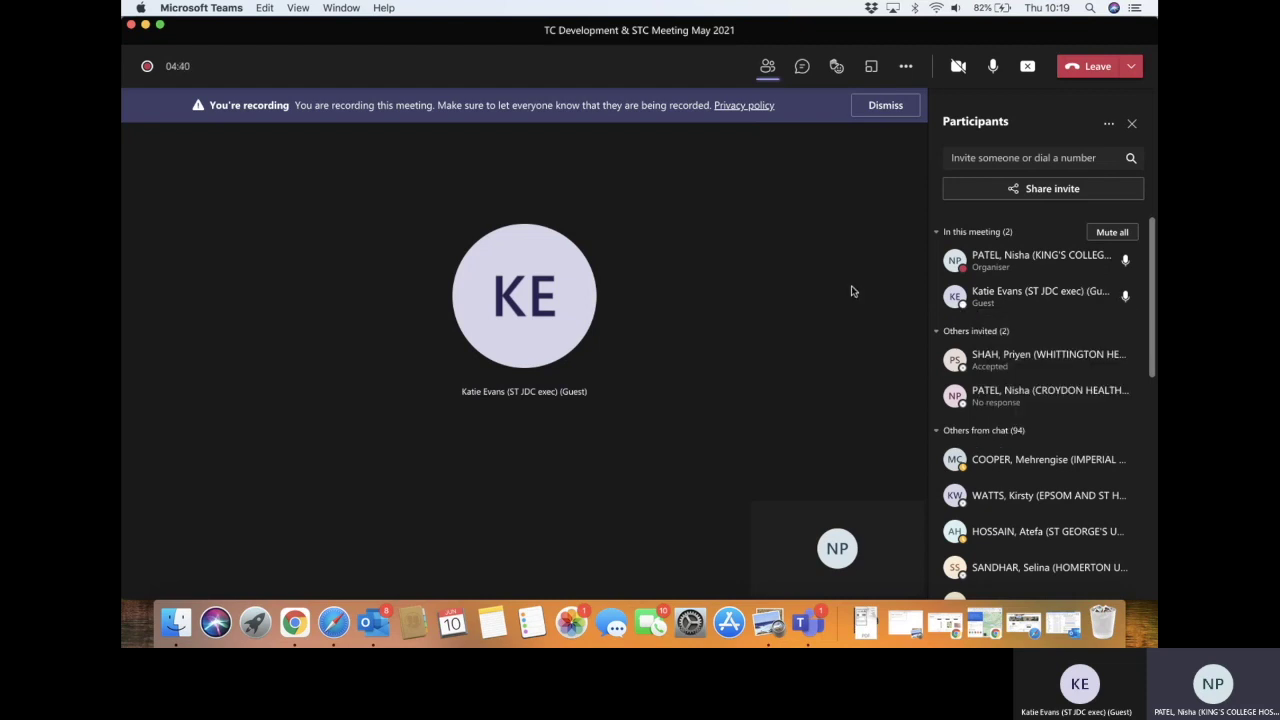
Open the breakout rooms overview and check the options for managing all rooms.
{"action": "left_click", "coordinate": [873, 70]}
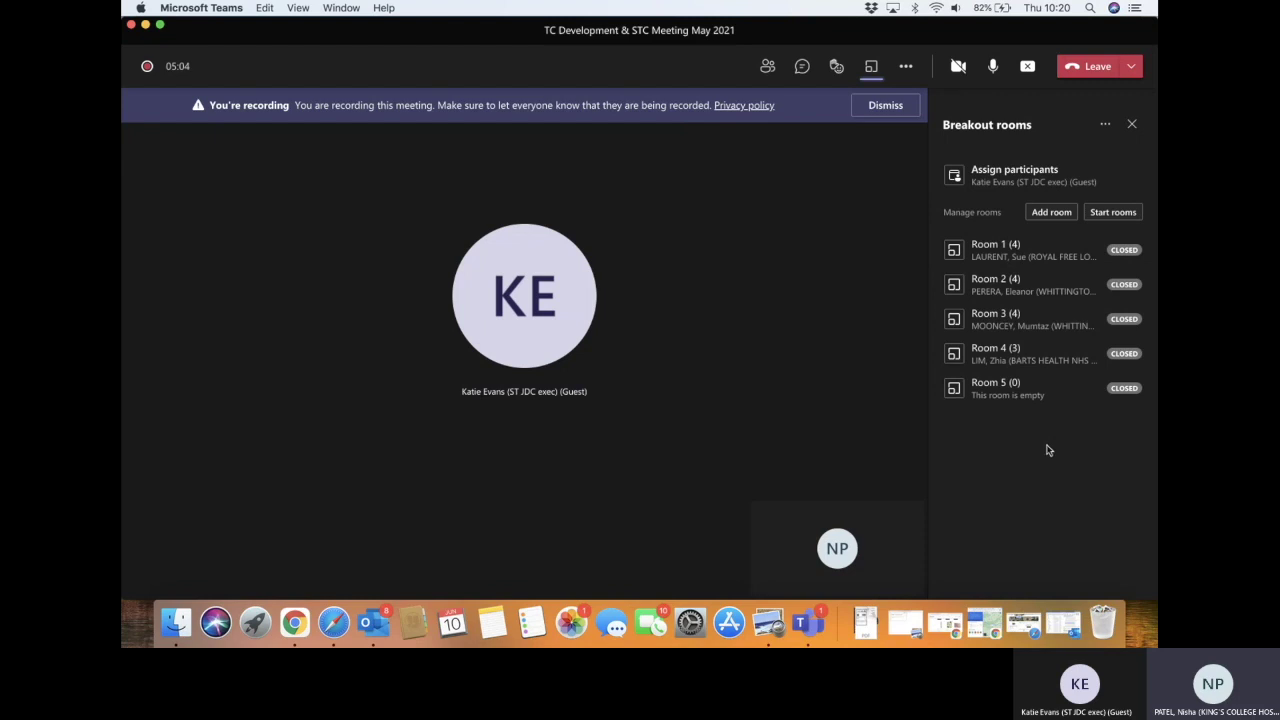
{"action": "left_click", "coordinate": [1103, 127]}
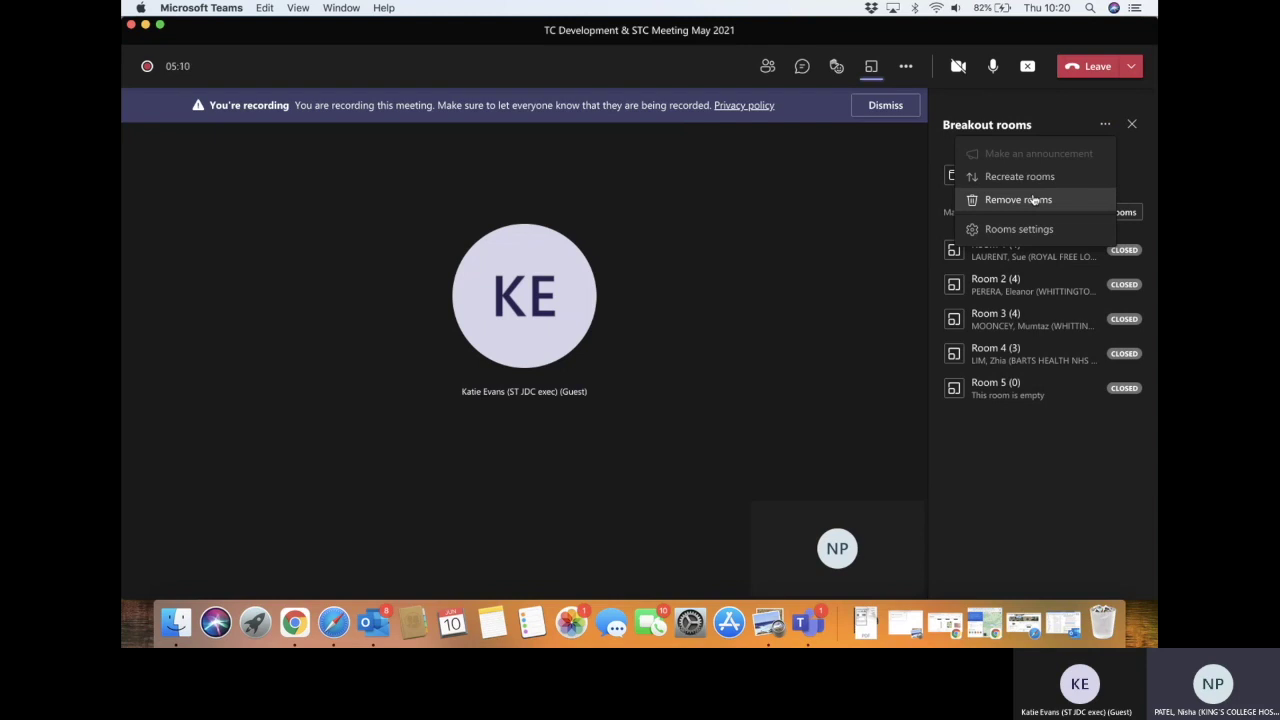
{"action": "left_click", "coordinate": [866, 280]}
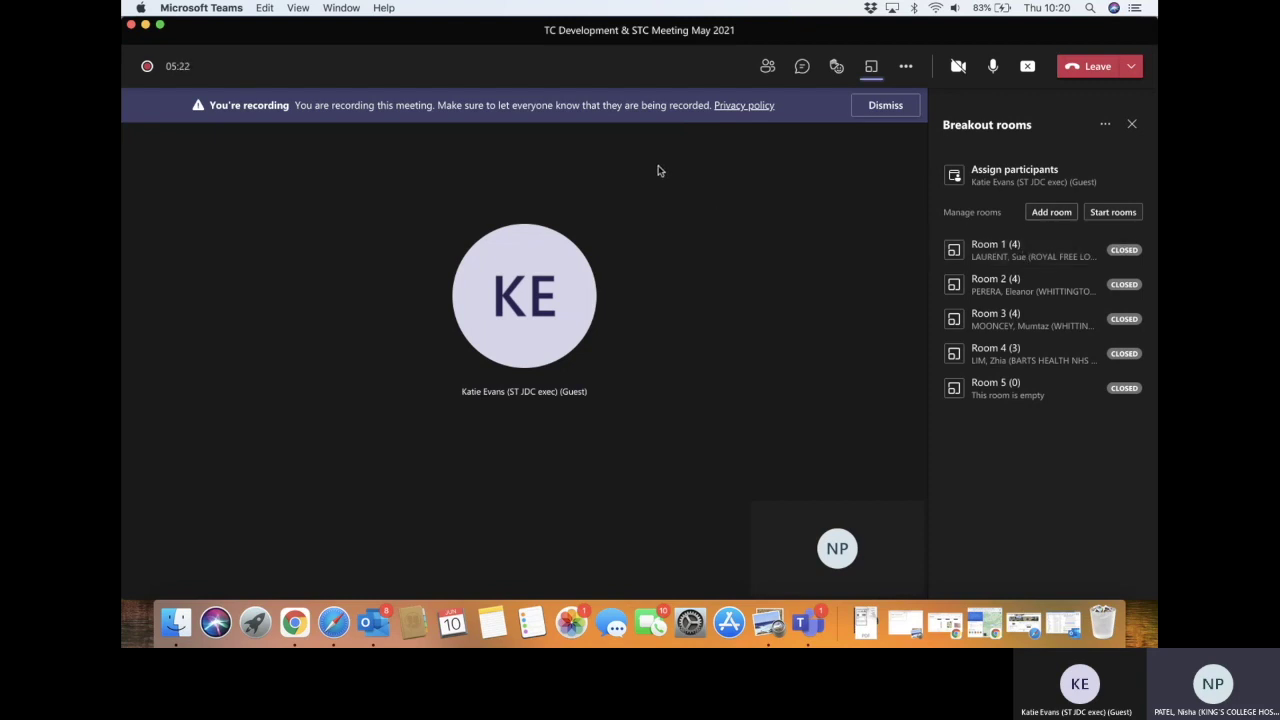
Delete the breakout rooms Room 1 and Room 2.
{"action": "left_click", "coordinate": [1134, 251]}
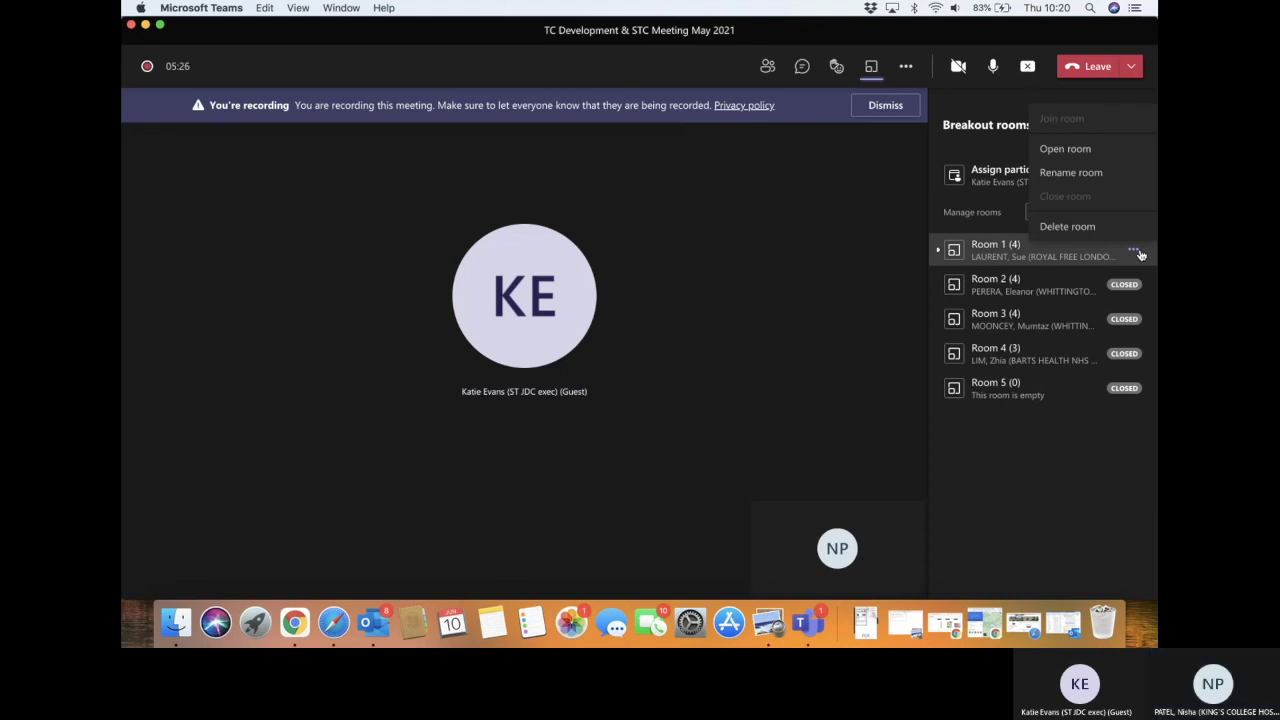
{"action": "left_click", "coordinate": [1083, 227]}
{"action": "left_click", "coordinate": [763, 336]}
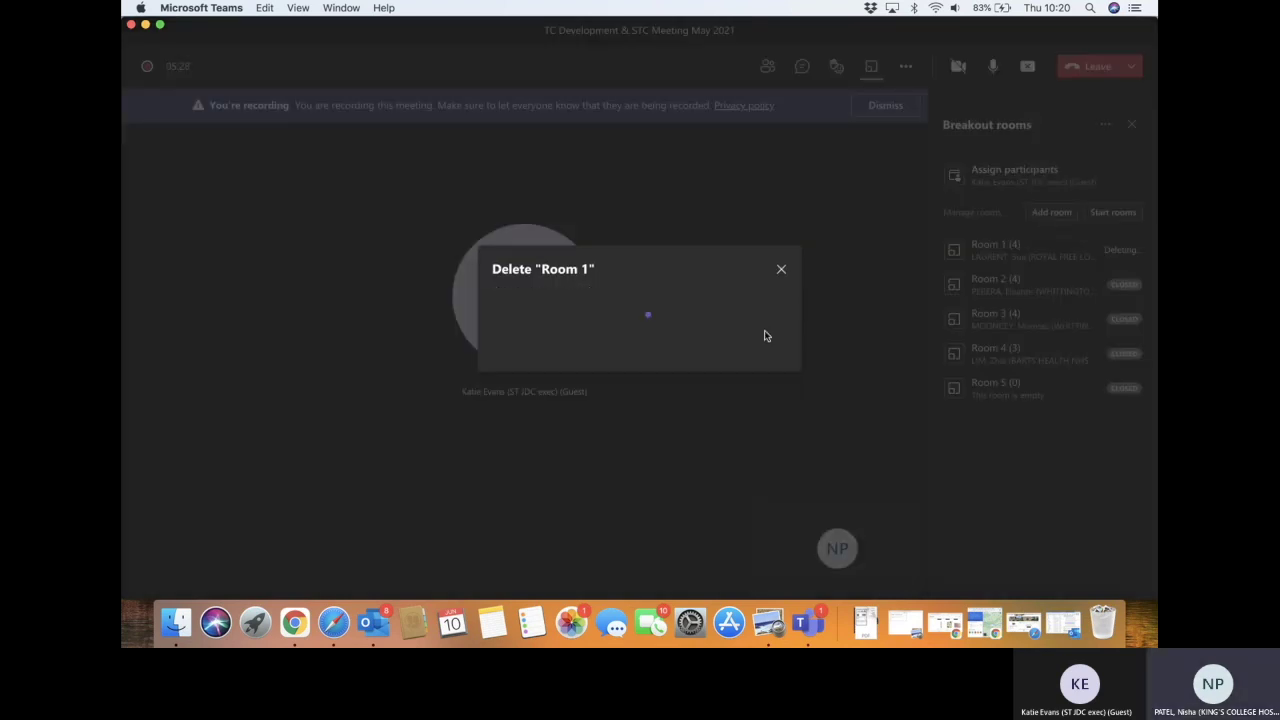
{"action": "left_click", "coordinate": [1132, 251]}
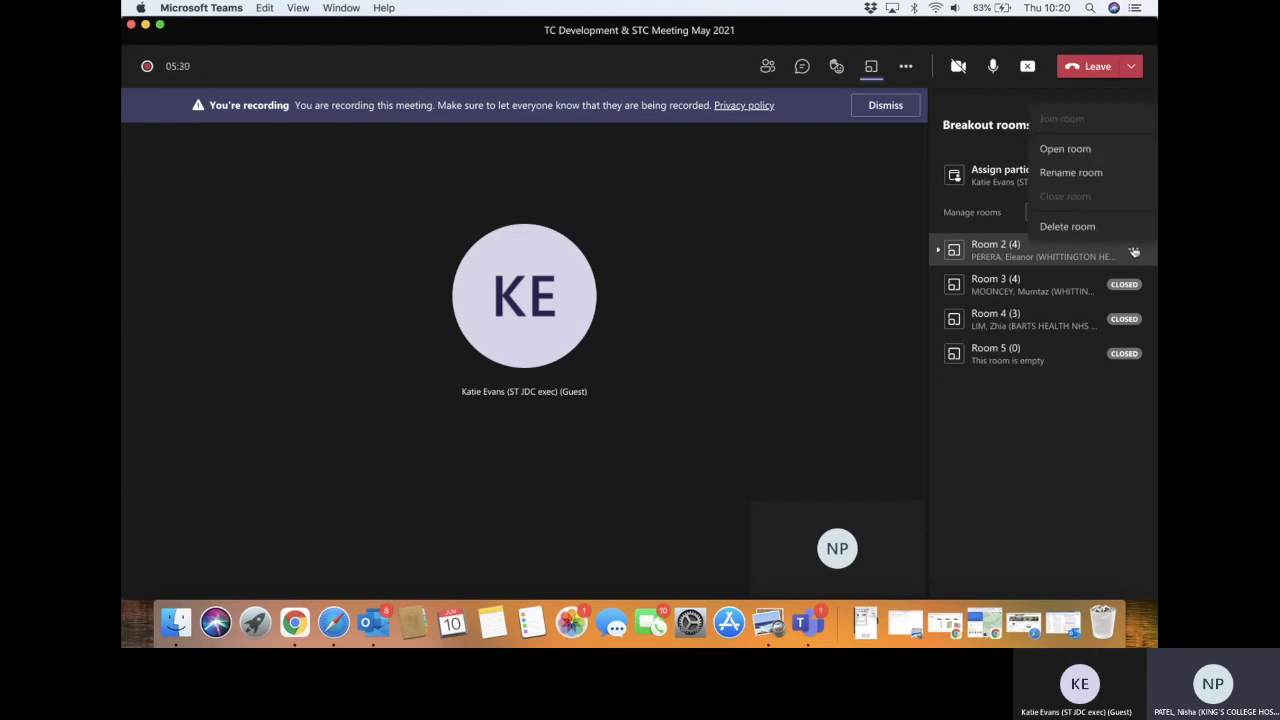
{"action": "left_click", "coordinate": [1080, 226]}
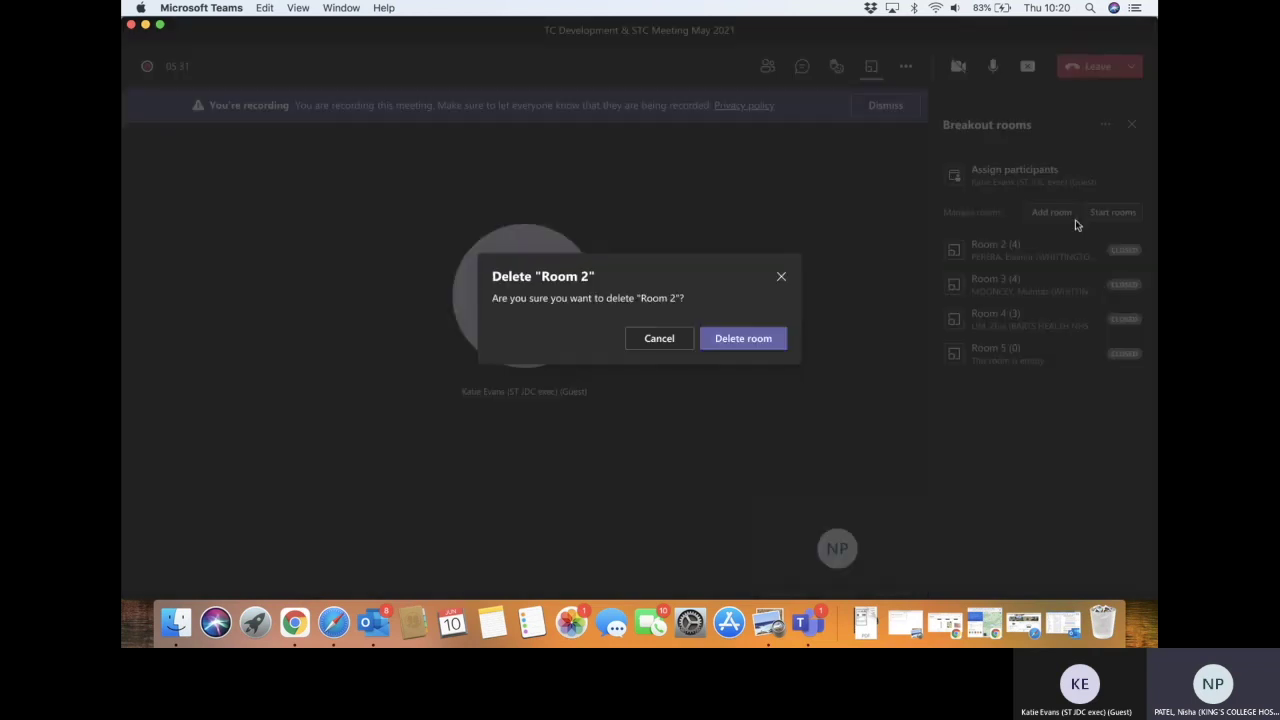
{"action": "left_click", "coordinate": [748, 338]}
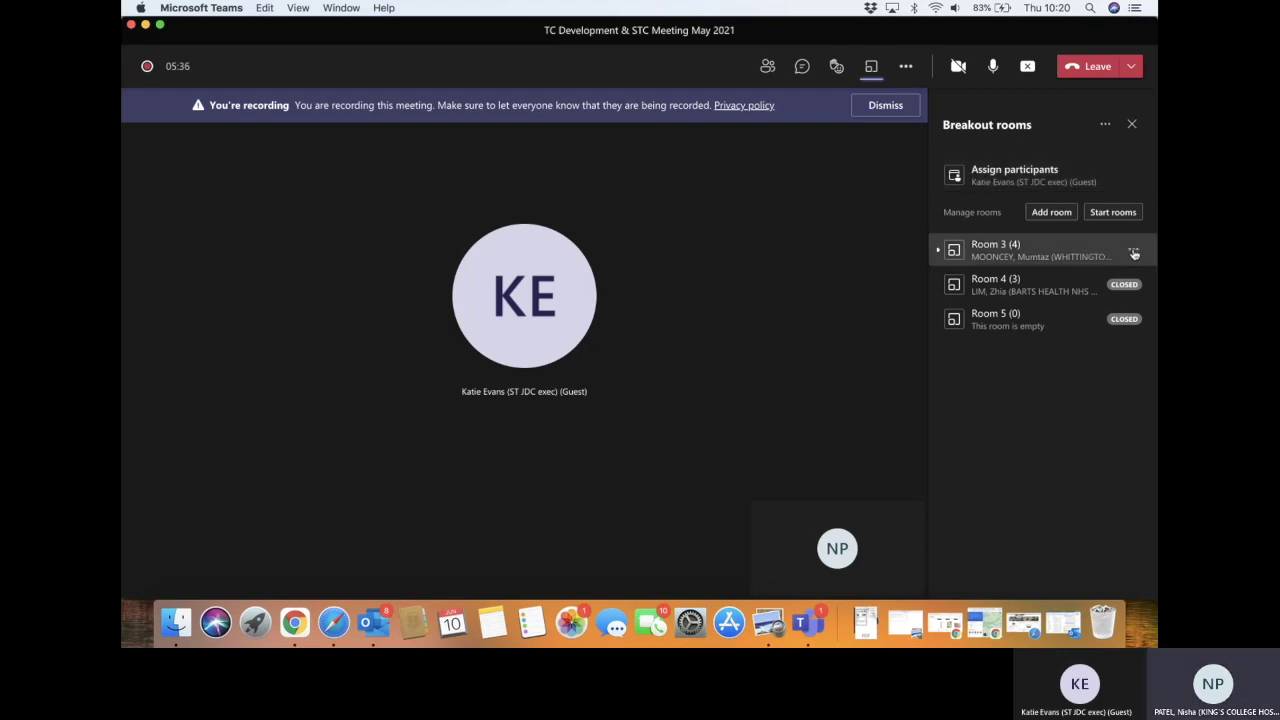
Delete the remaining breakout rooms Room 3, Room 4 and Room 5.
{"action": "left_click", "coordinate": [1131, 251]}
{"action": "left_click", "coordinate": [1086, 228]}
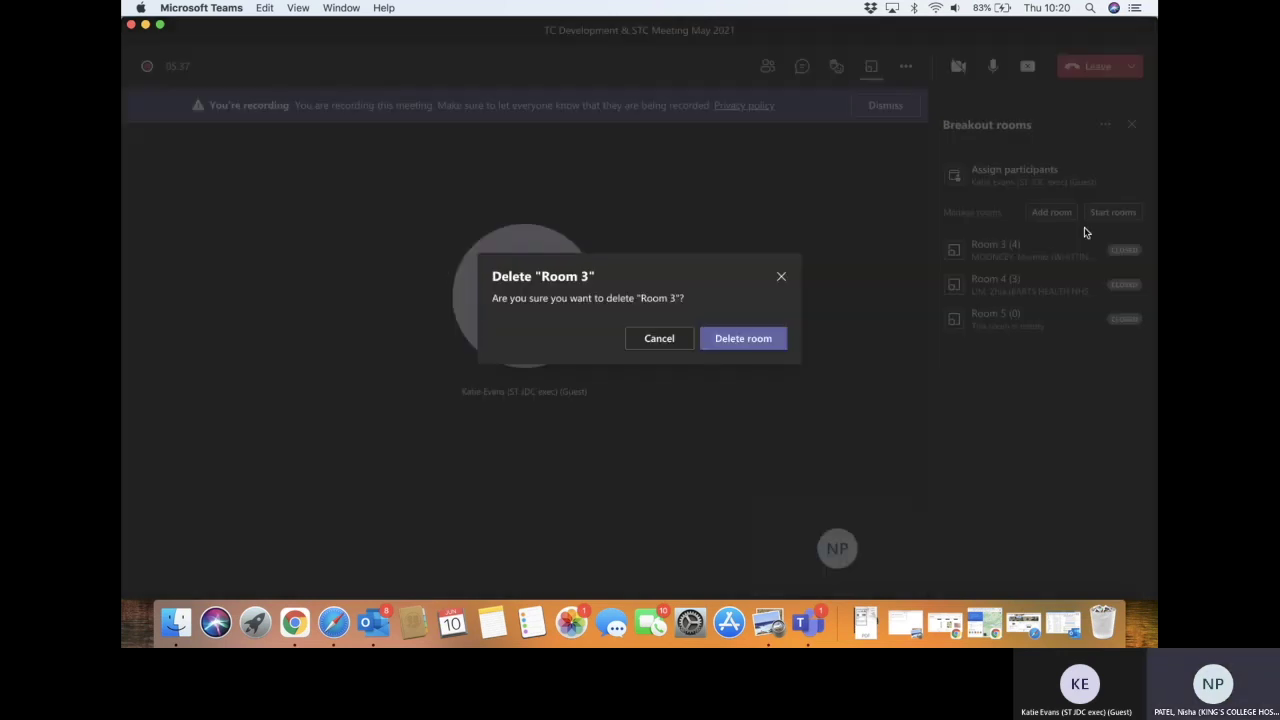
{"action": "left_click", "coordinate": [745, 337]}
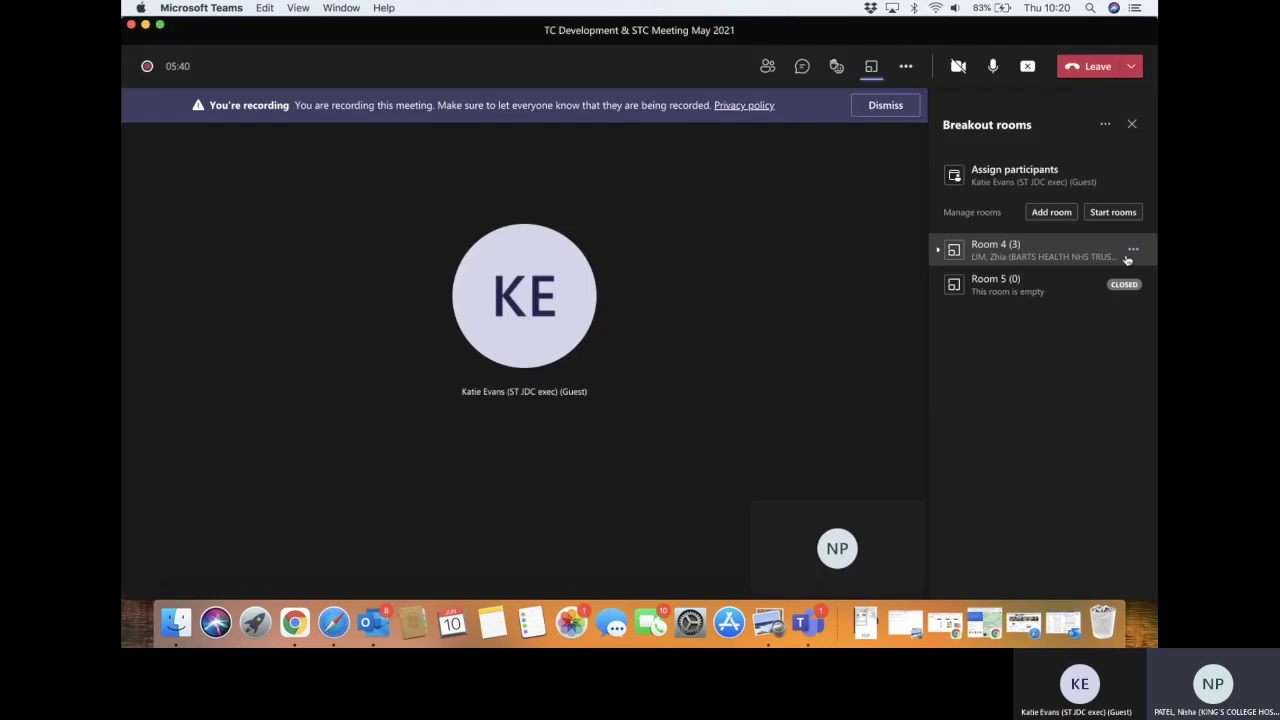
{"action": "left_click", "coordinate": [1131, 251]}
{"action": "left_click", "coordinate": [1088, 228]}
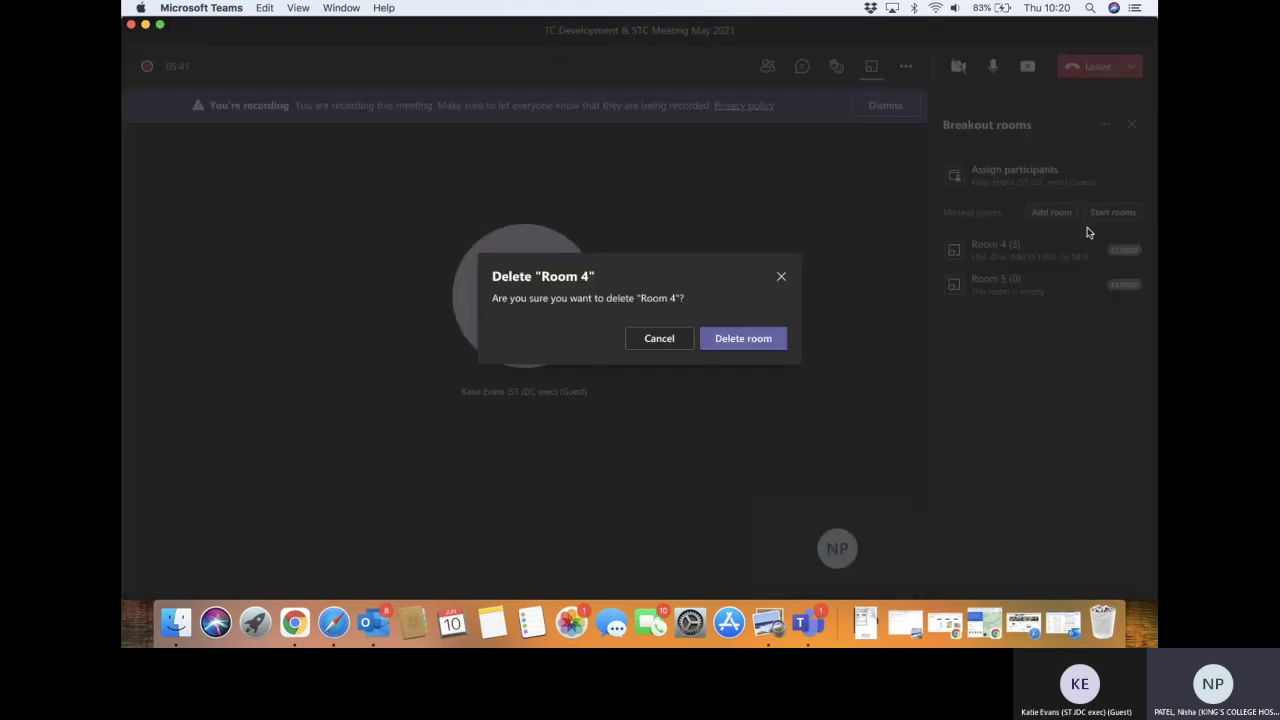
{"action": "left_click", "coordinate": [746, 340]}
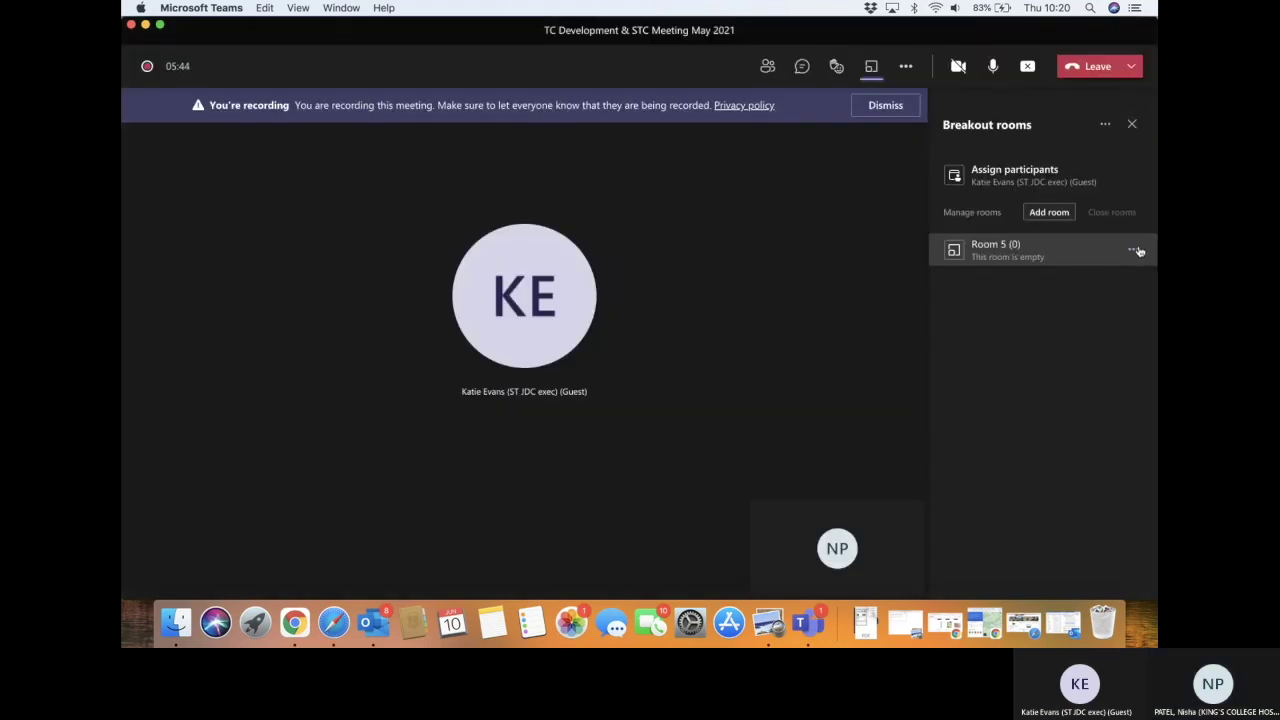
{"action": "left_click", "coordinate": [1134, 250]}
{"action": "left_click", "coordinate": [1094, 228]}
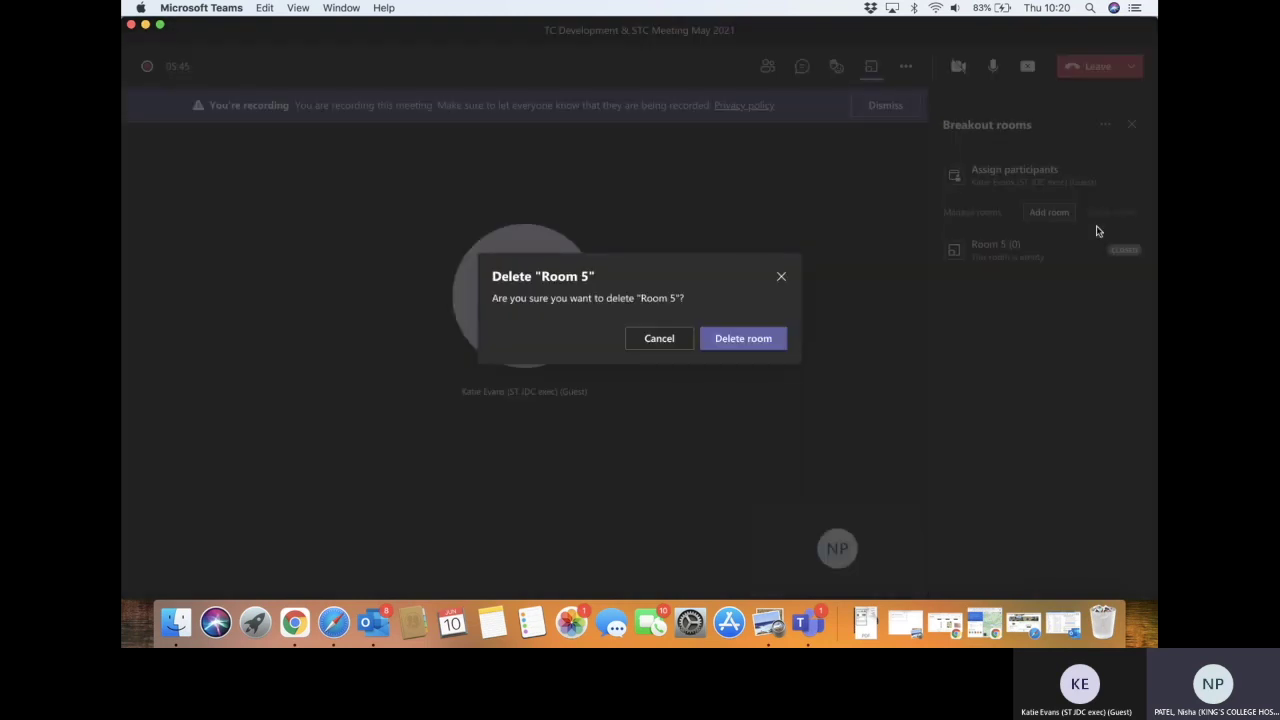
{"action": "left_click", "coordinate": [754, 338]}
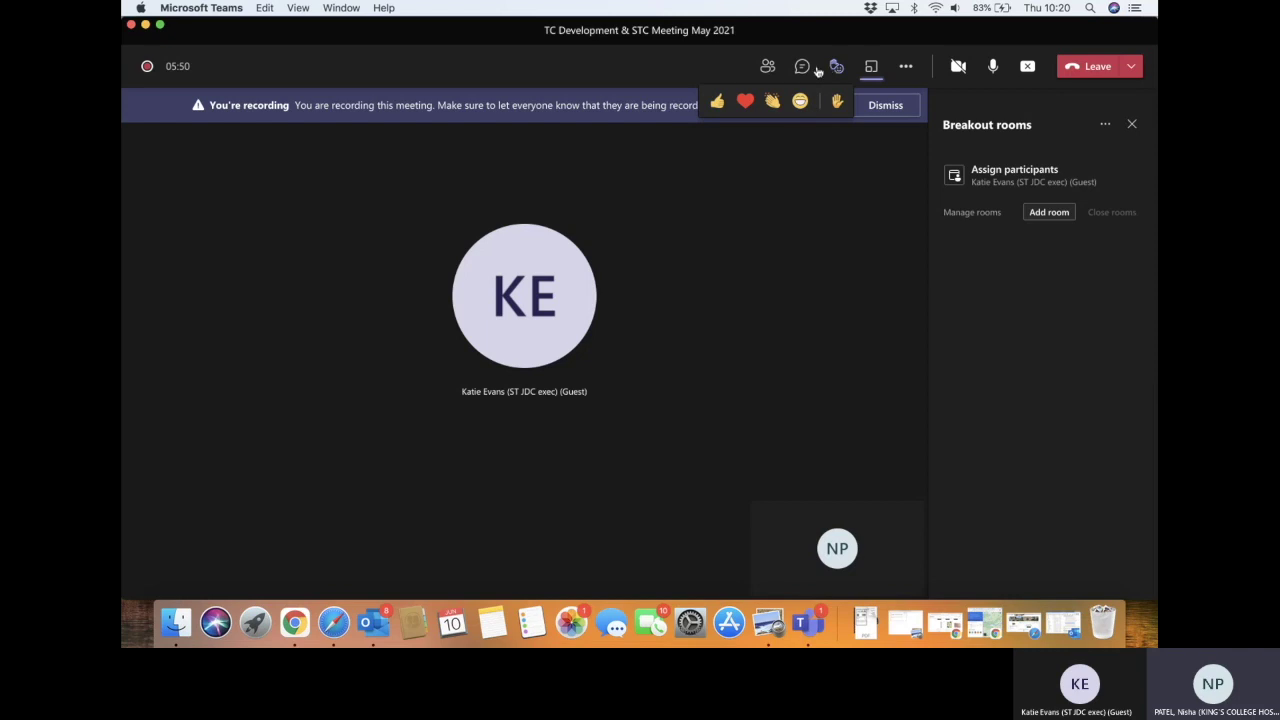
Try to create 5 breakout rooms with participants assigned automatically.
{"action": "left_click", "coordinate": [765, 68]}
{"action": "left_click", "coordinate": [873, 67]}
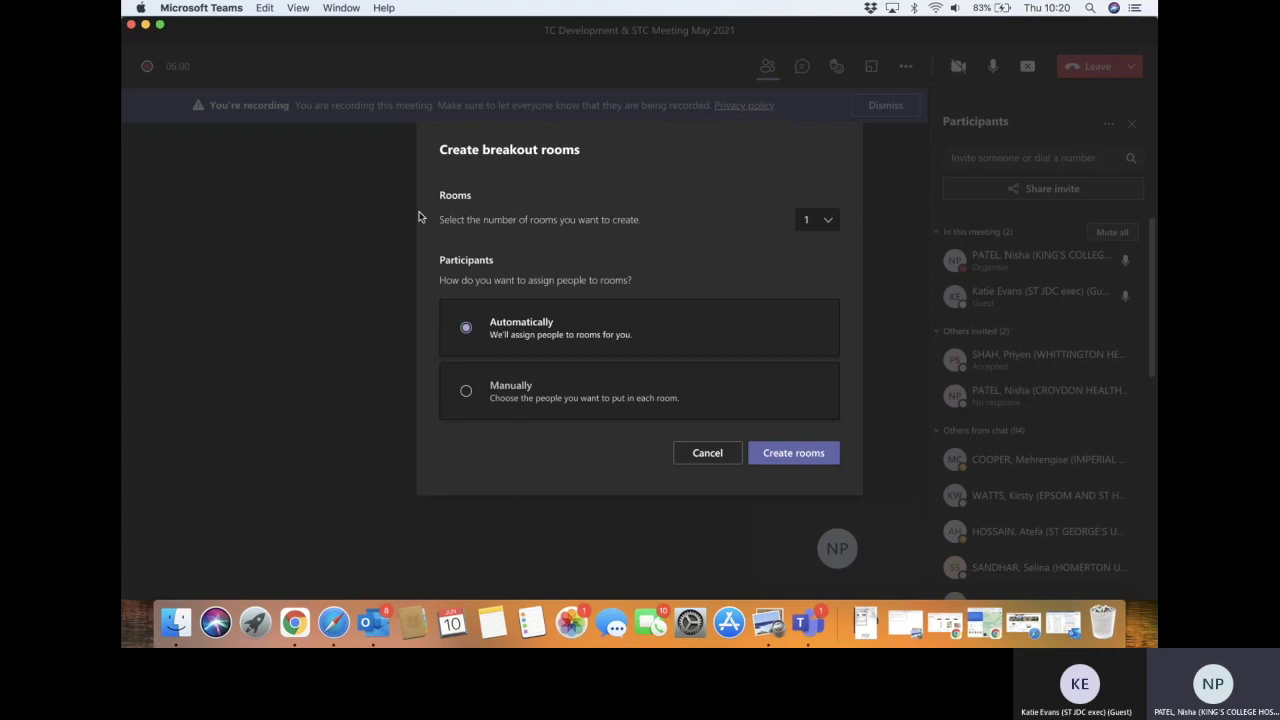
{"action": "left_click", "coordinate": [826, 222]}
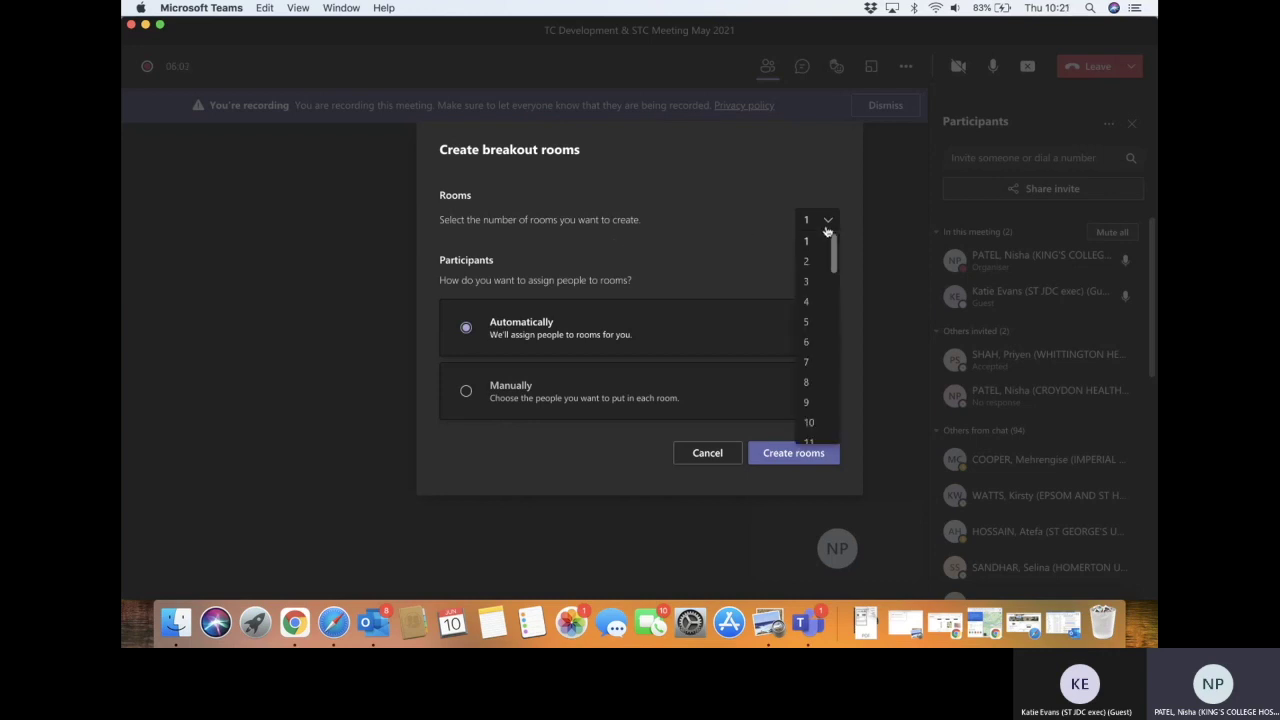
{"action": "left_click", "coordinate": [812, 322]}
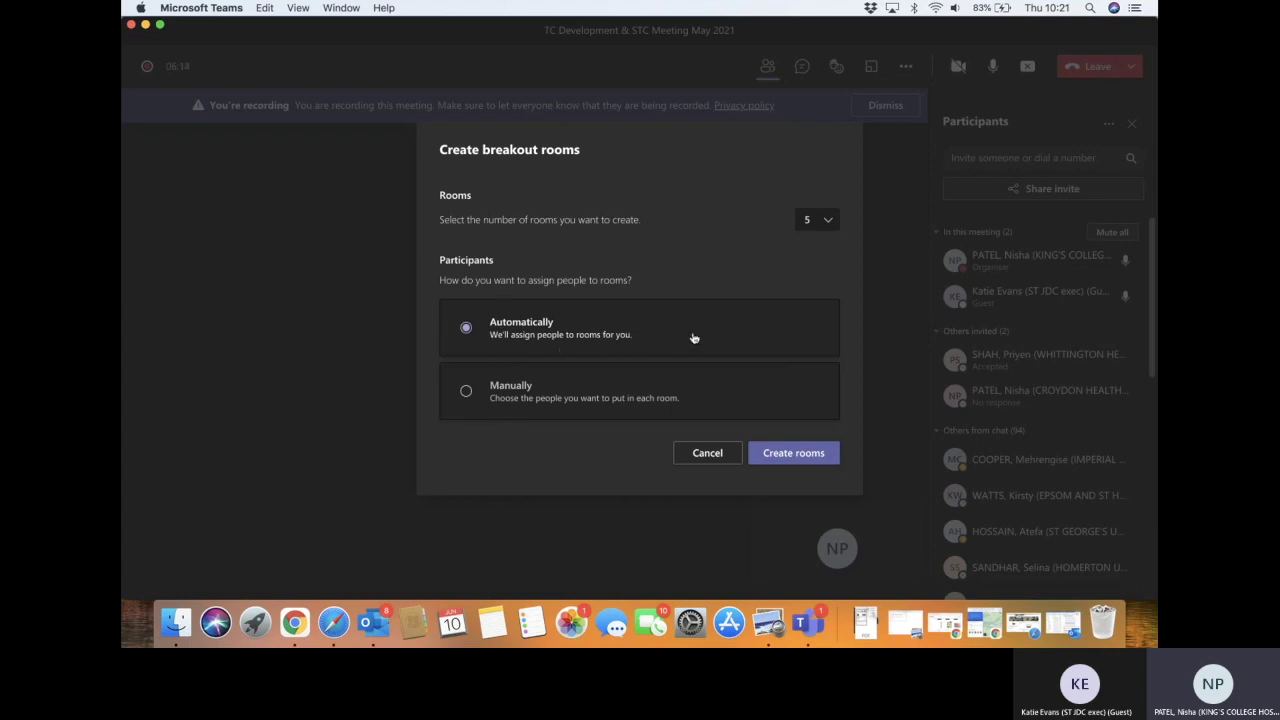
{"action": "left_click", "coordinate": [535, 397]}
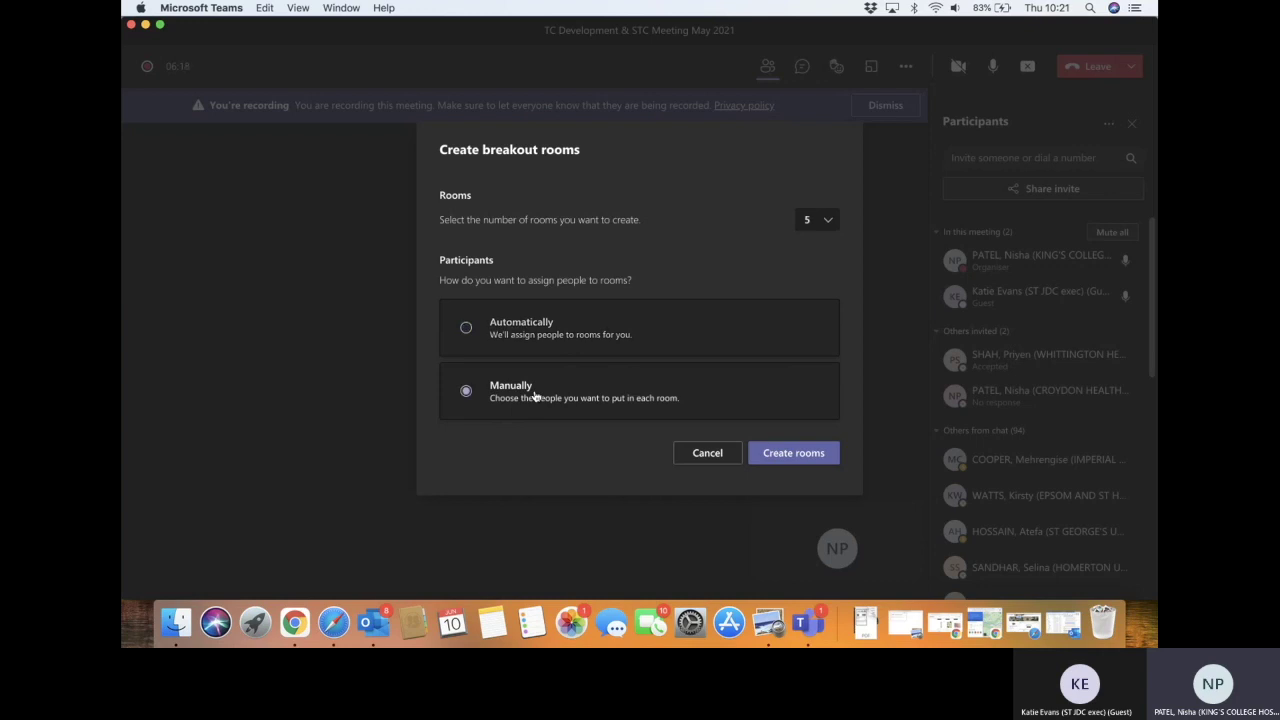
{"action": "left_click", "coordinate": [562, 330]}
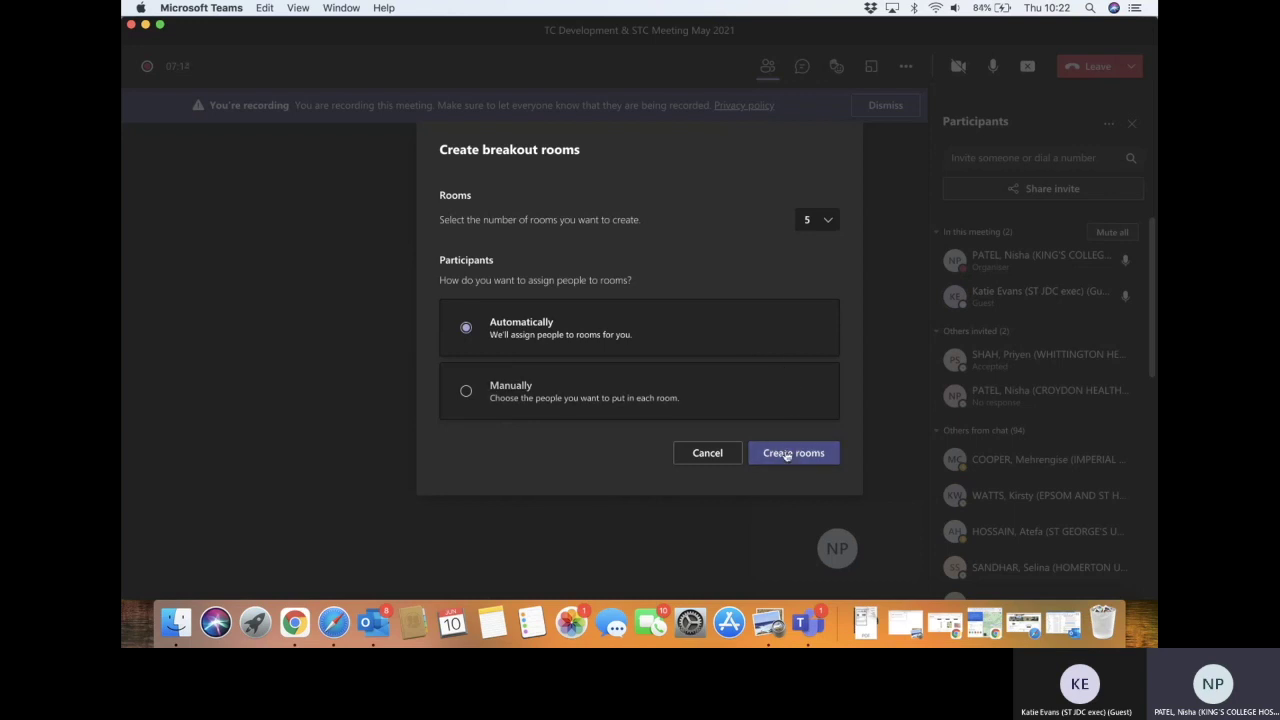
{"action": "left_click", "coordinate": [787, 453]}
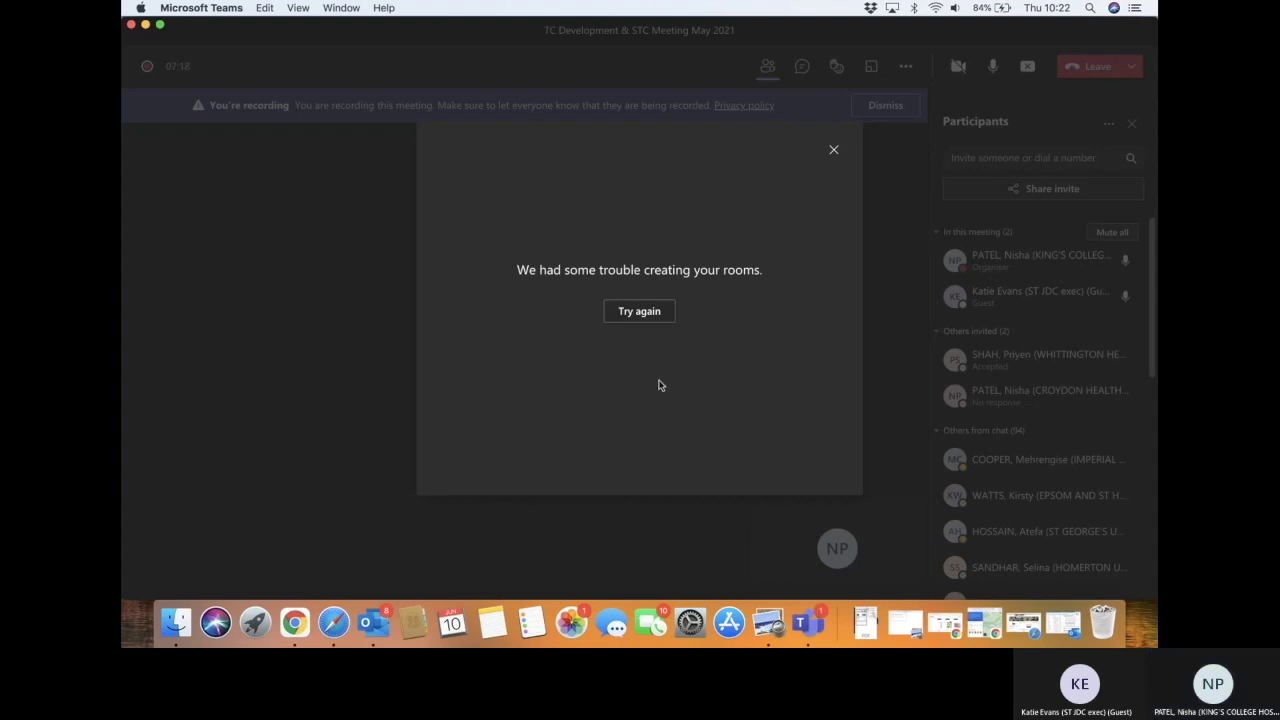
Retry creating the breakout rooms and close the room creation dialog.
{"action": "left_click", "coordinate": [641, 313]}
{"action": "left_click", "coordinate": [669, 316]}
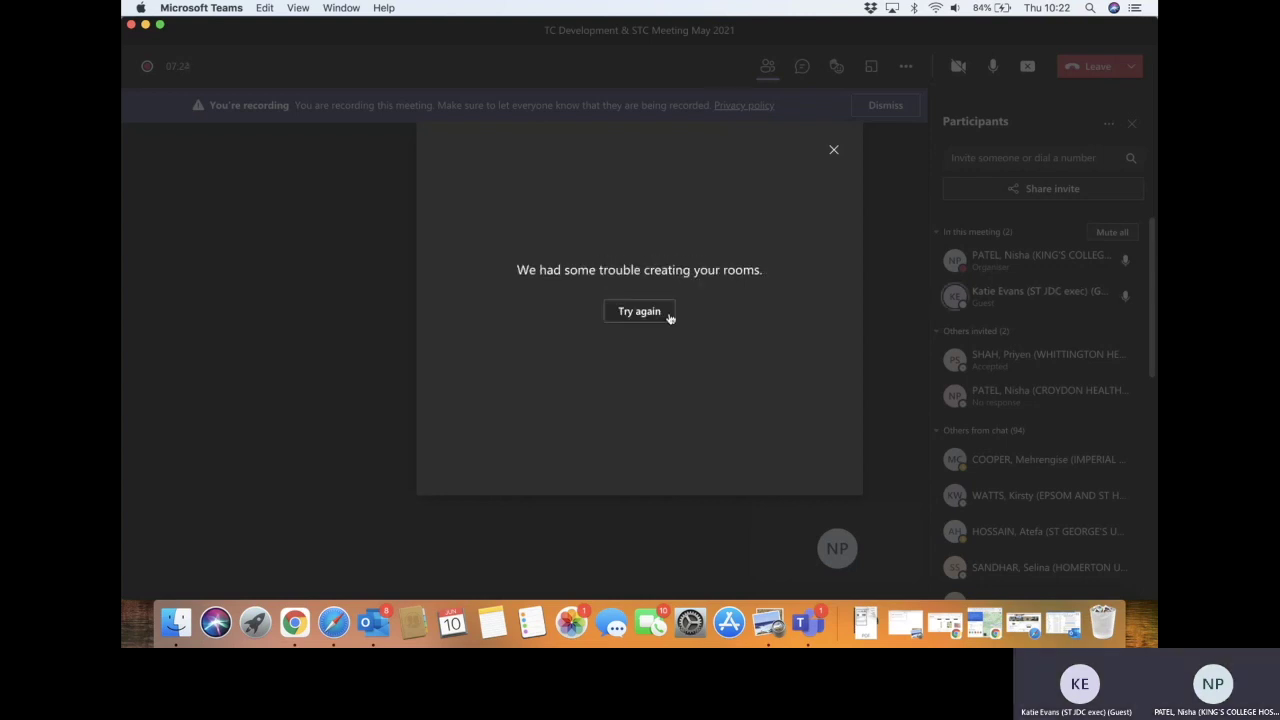
{"action": "left_click", "coordinate": [669, 317]}
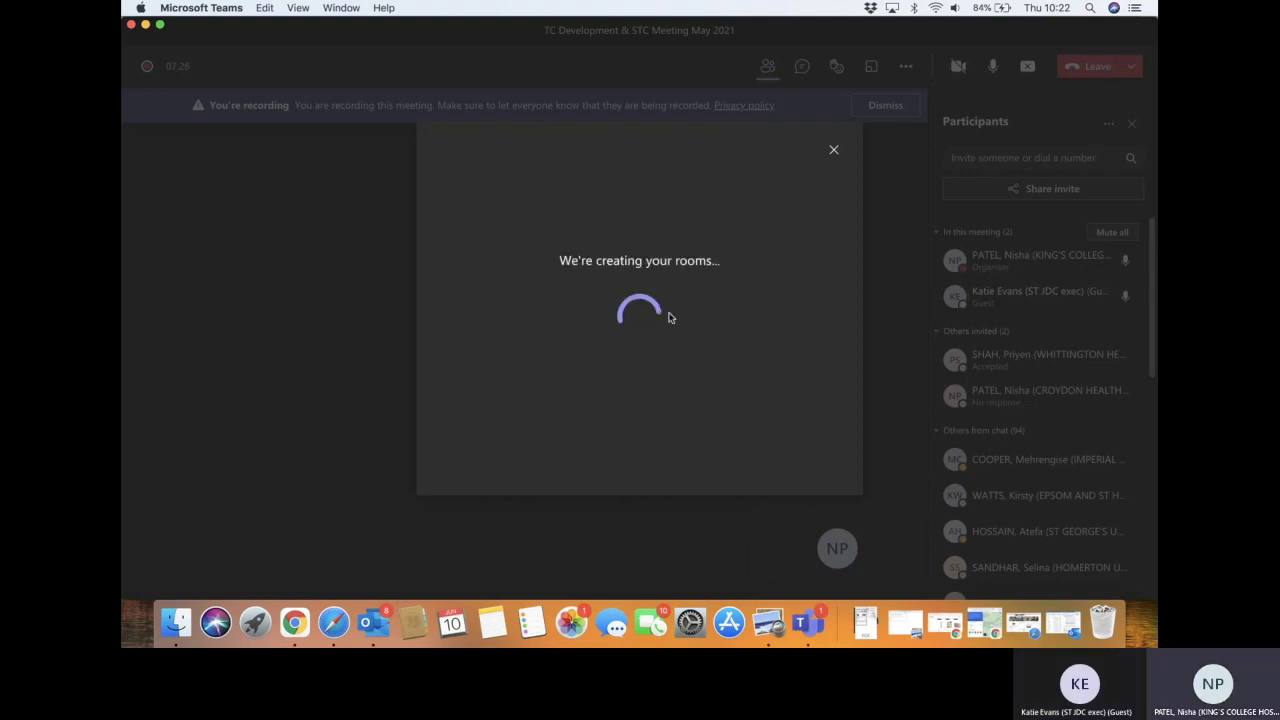
{"action": "left_click", "coordinate": [669, 316]}
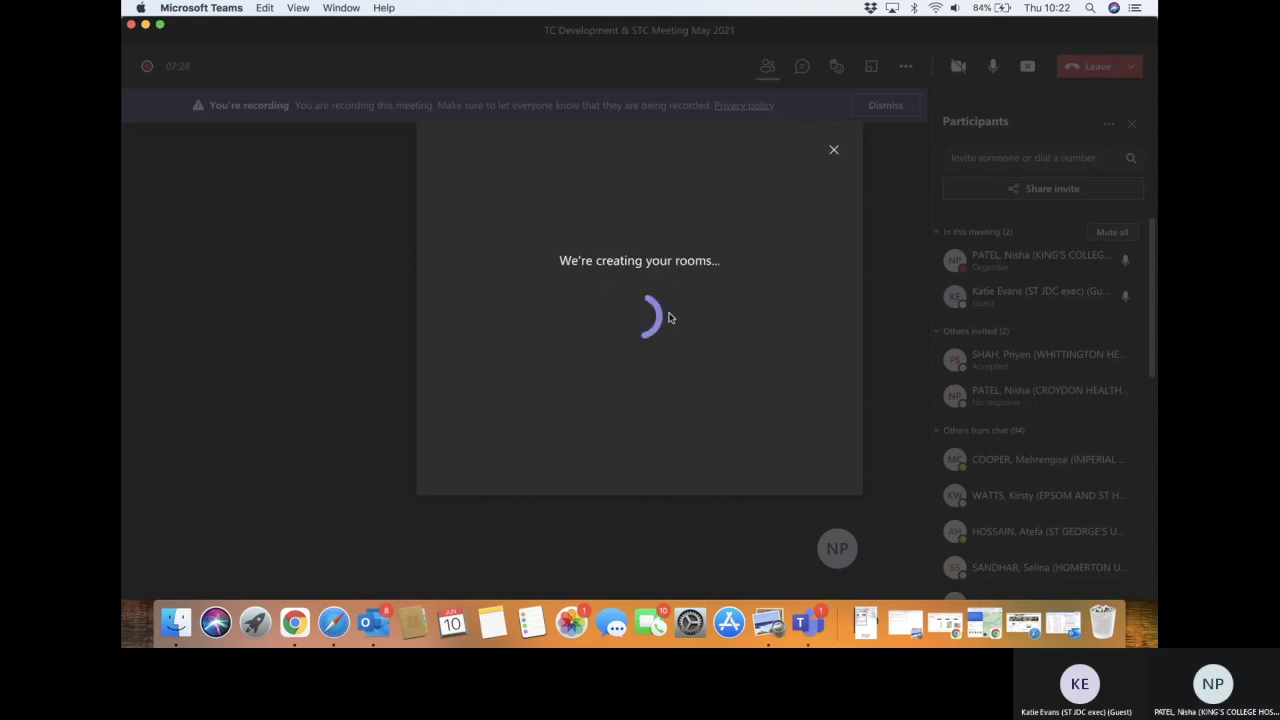
{"action": "left_click", "coordinate": [833, 155]}
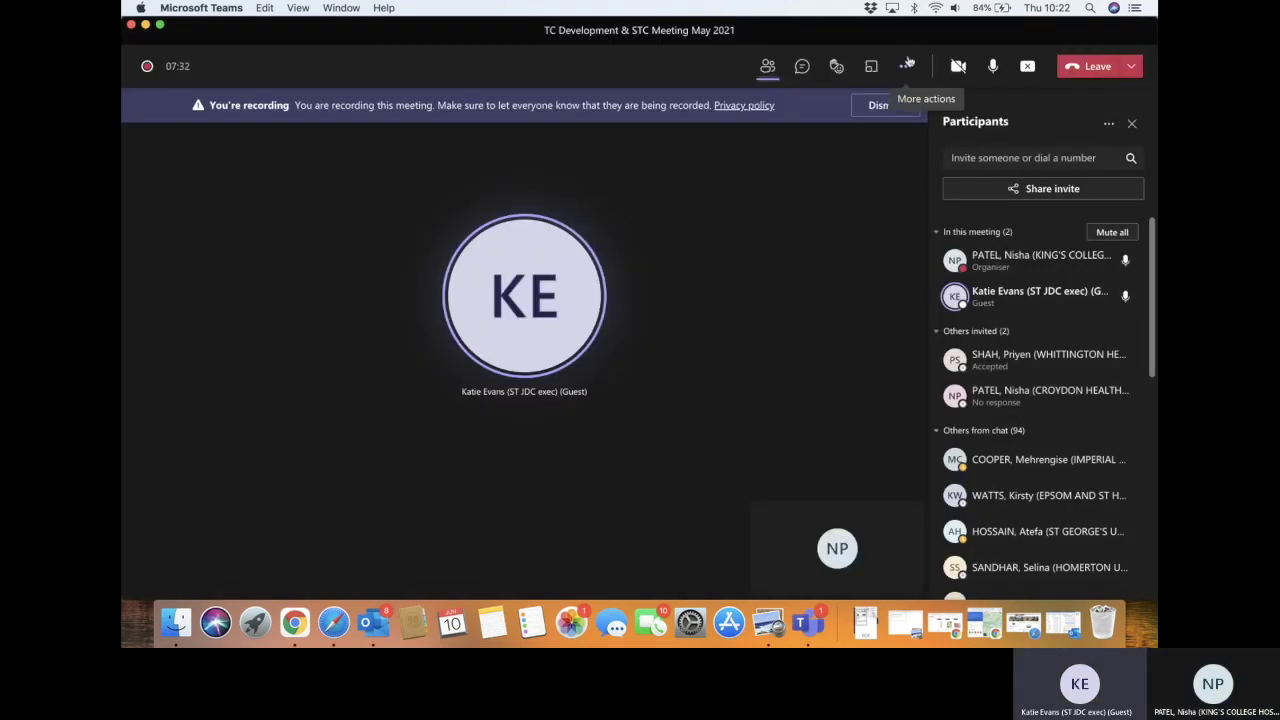
Add five empty breakout rooms one by one in the breakout rooms overview.
{"action": "left_click", "coordinate": [905, 66]}
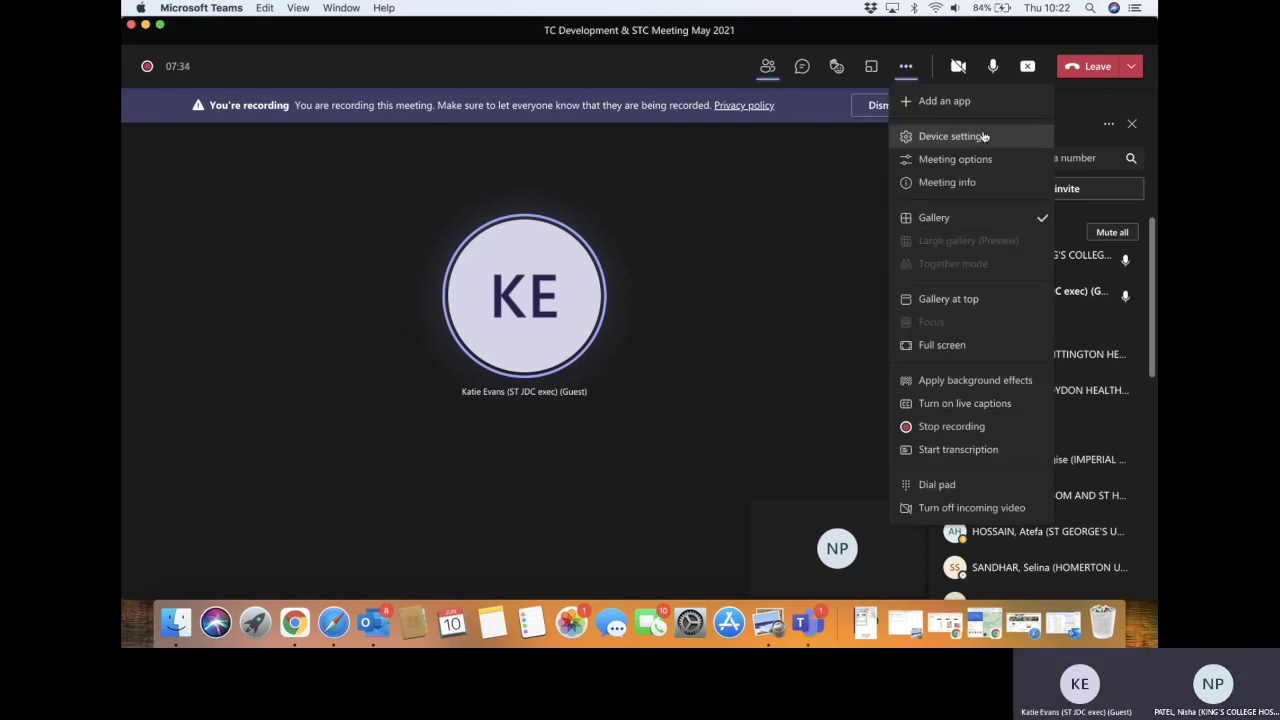
{"action": "left_click", "coordinate": [871, 66]}
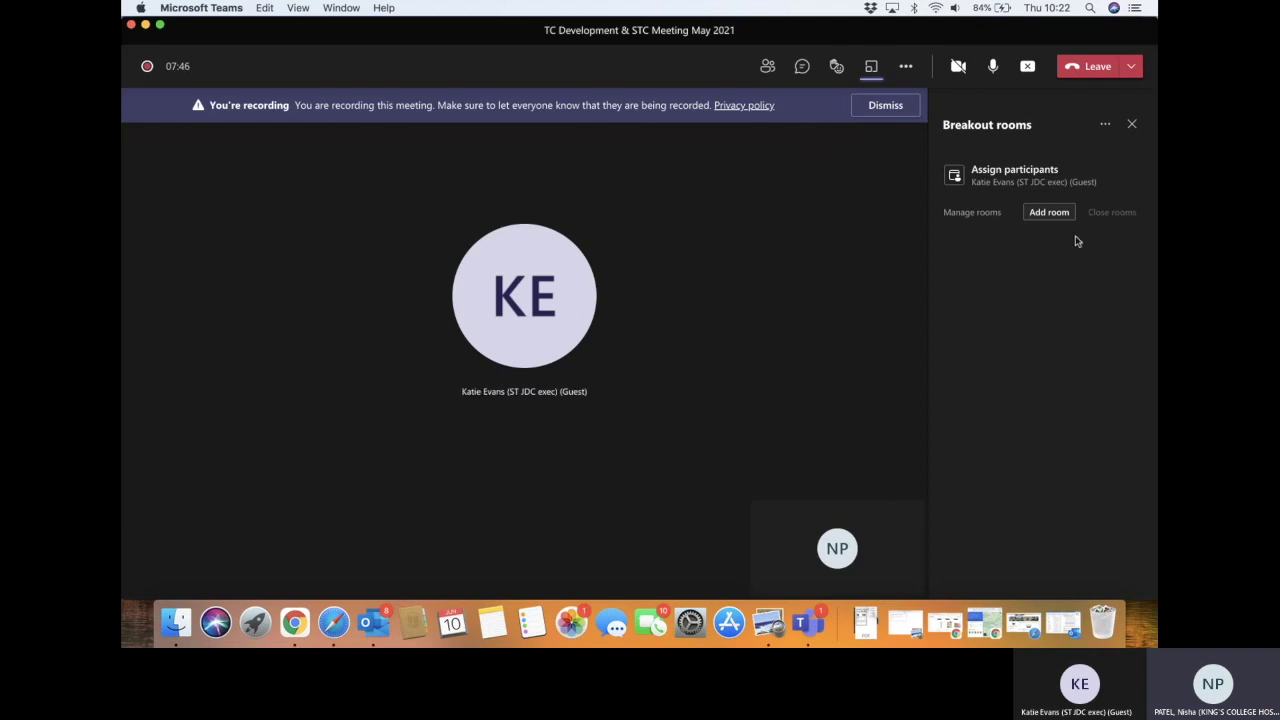
{"action": "left_click", "coordinate": [1049, 213]}
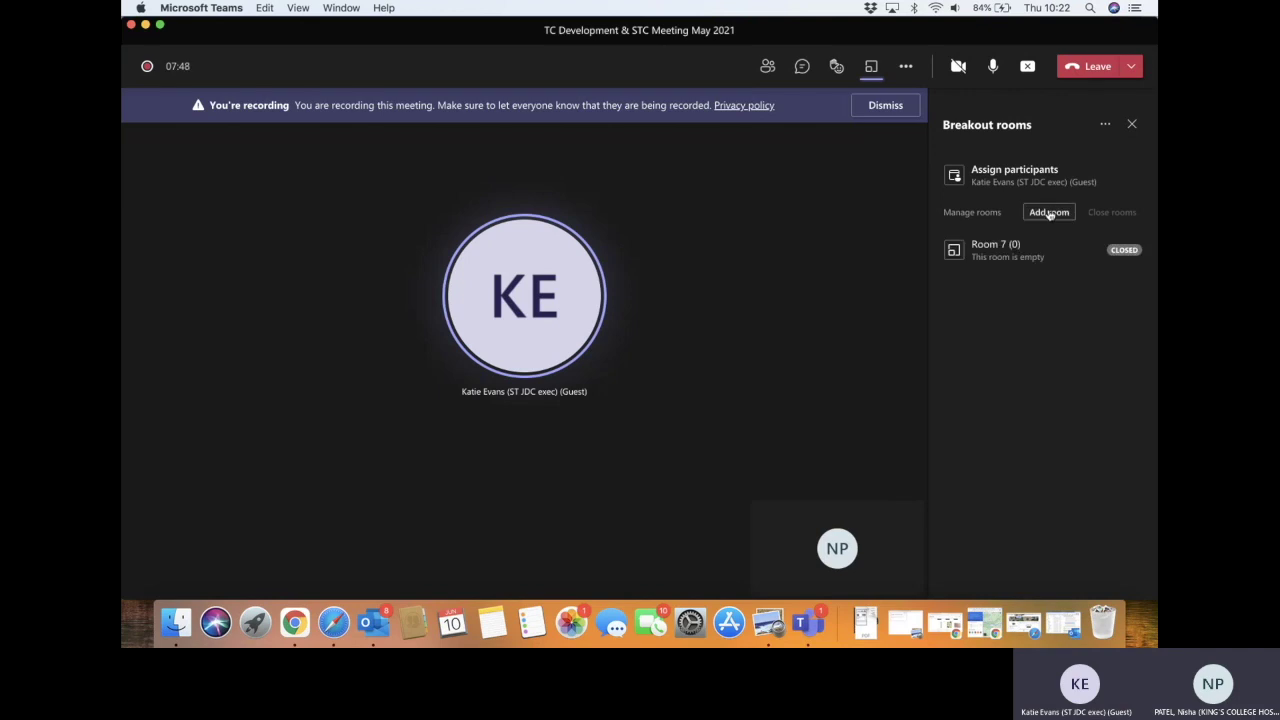
{"action": "left_click", "coordinate": [1049, 213]}
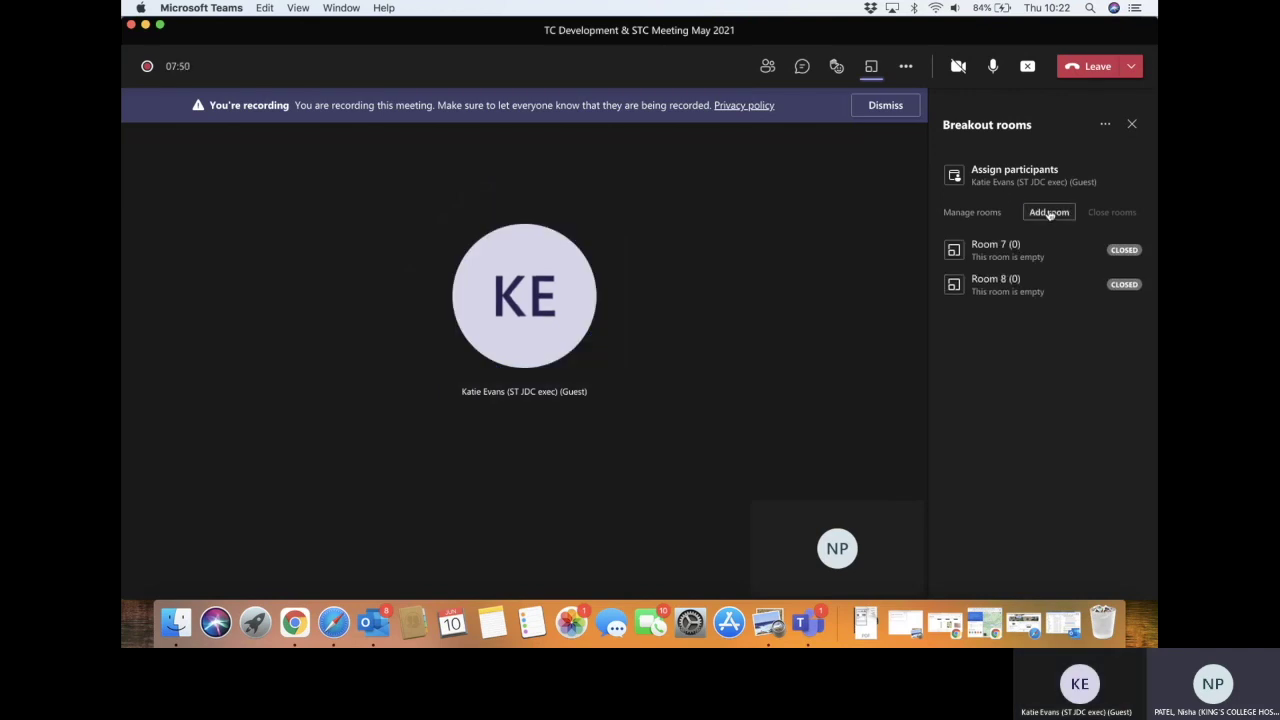
{"action": "left_click", "coordinate": [1049, 213]}
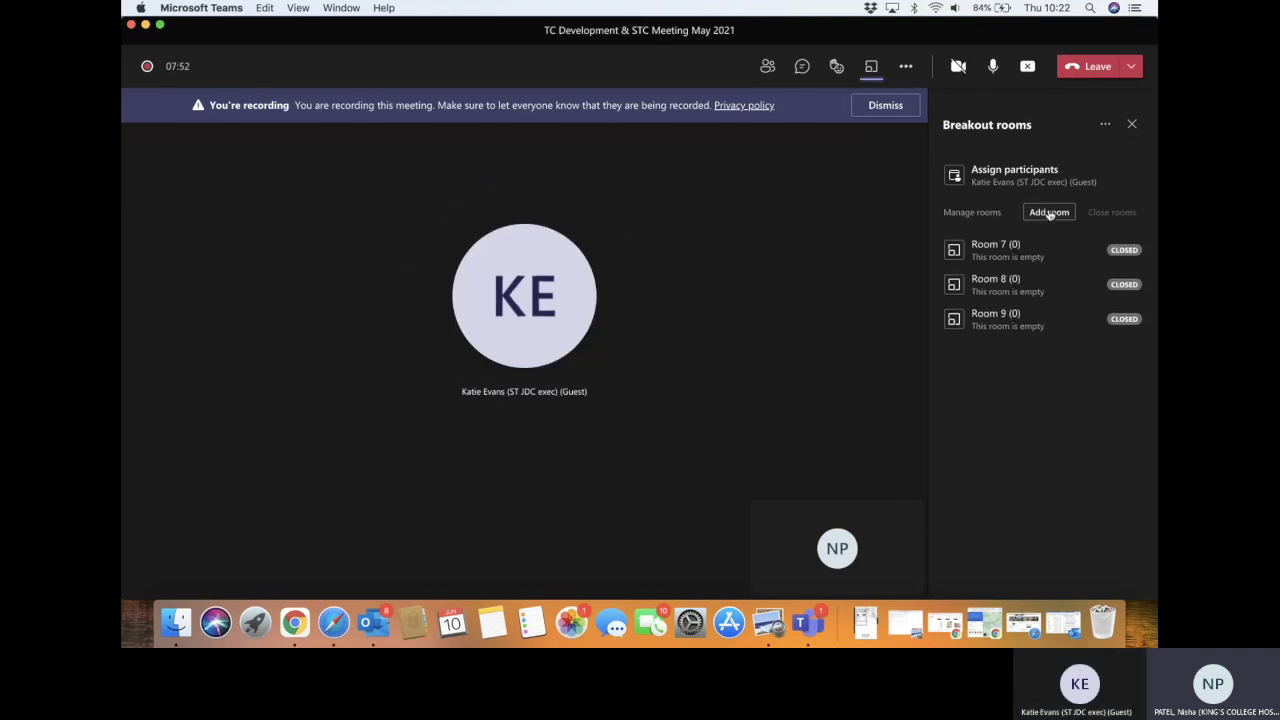
{"action": "left_click", "coordinate": [1049, 213]}
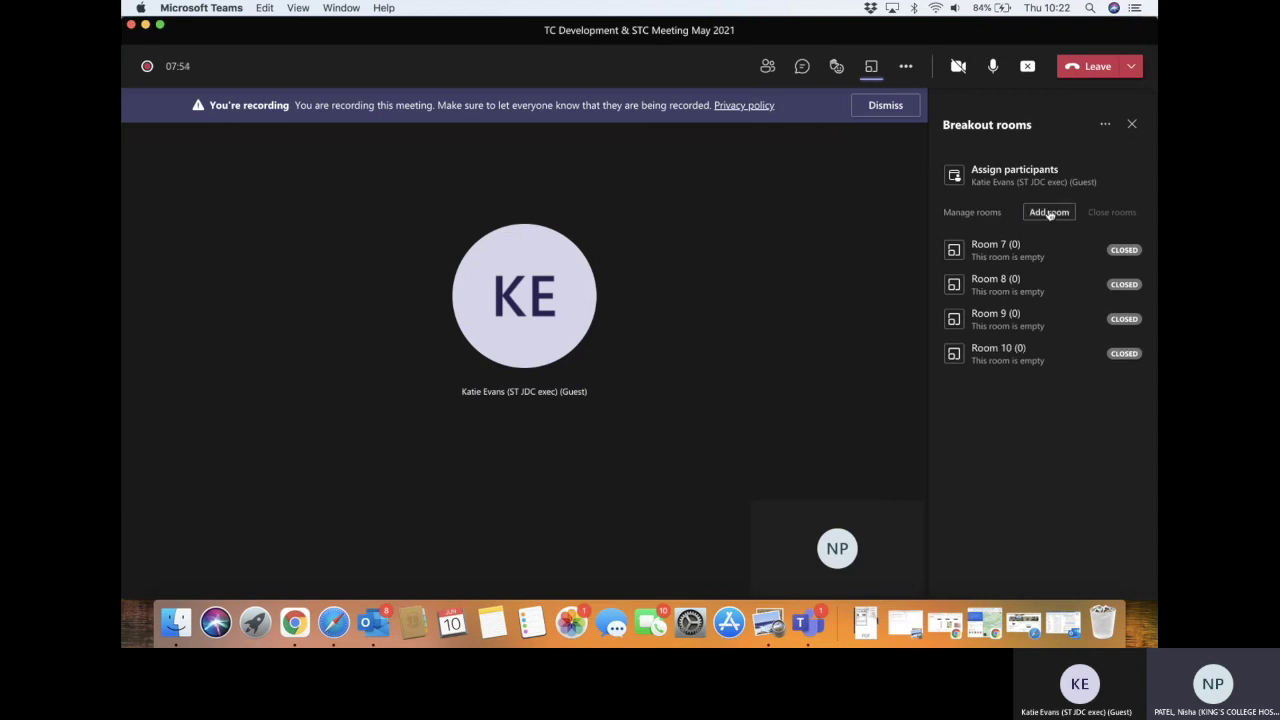
{"action": "left_click", "coordinate": [1049, 213]}
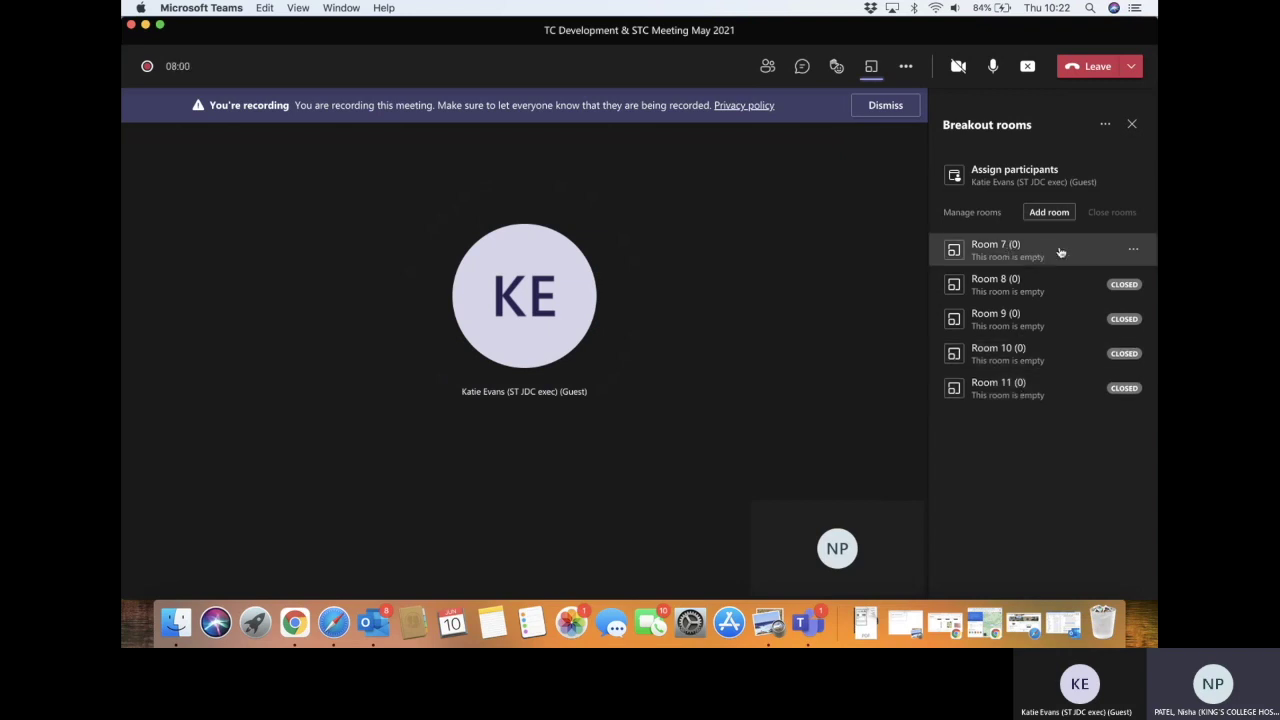
Rename breakout room Room 7 as Group 1.
{"action": "left_click", "coordinate": [1133, 251]}
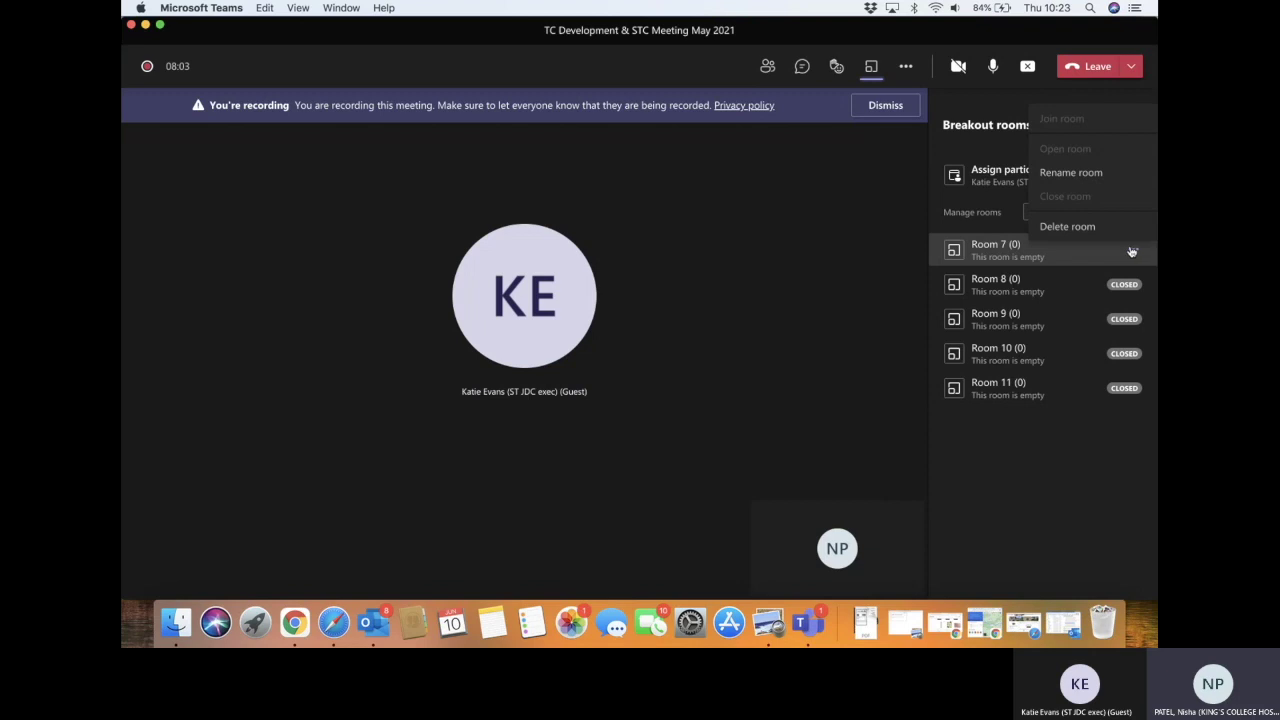
{"action": "left_click", "coordinate": [1099, 174]}
{"action": "key", "text": "BackSpace"}
{"action": "key", "text": "BackSpace"}
{"action": "key", "text": "BackSpace"}
{"action": "key", "text": "BackSpace"}
{"action": "key", "text": "BackSpace"}
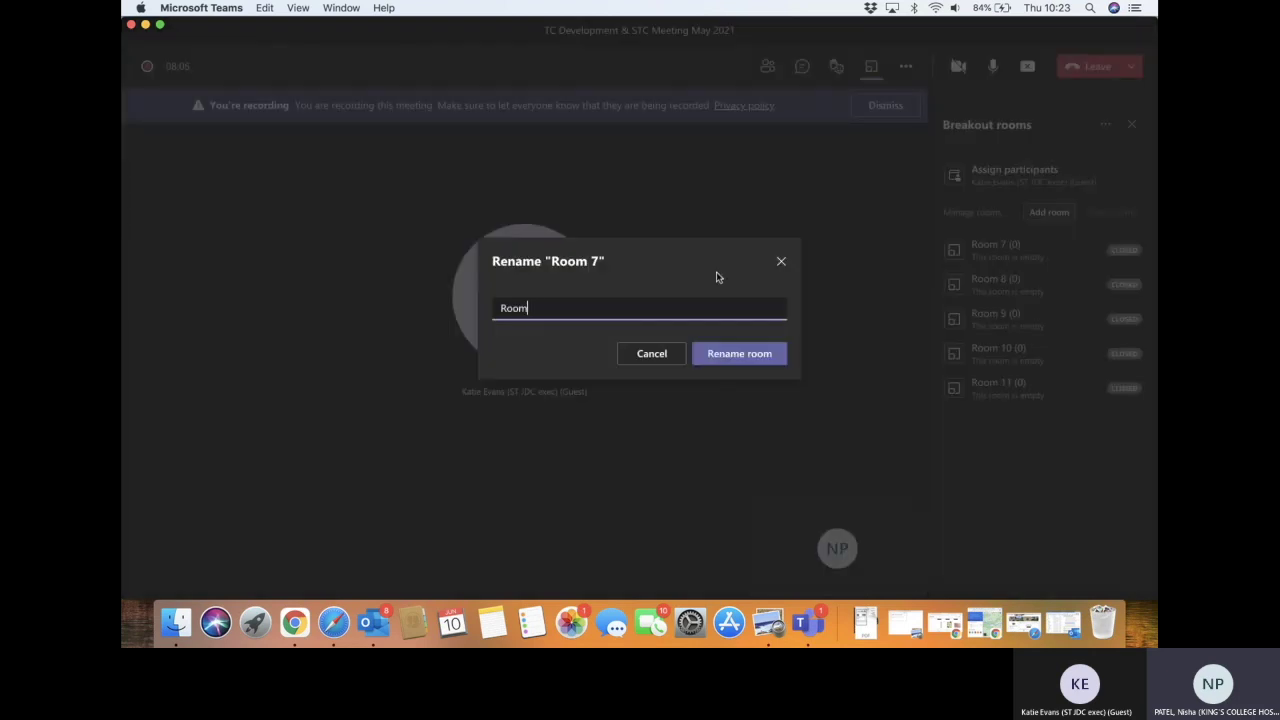
{"action": "key", "text": "BackSpace"}
{"action": "type", "text": "Group 1"}
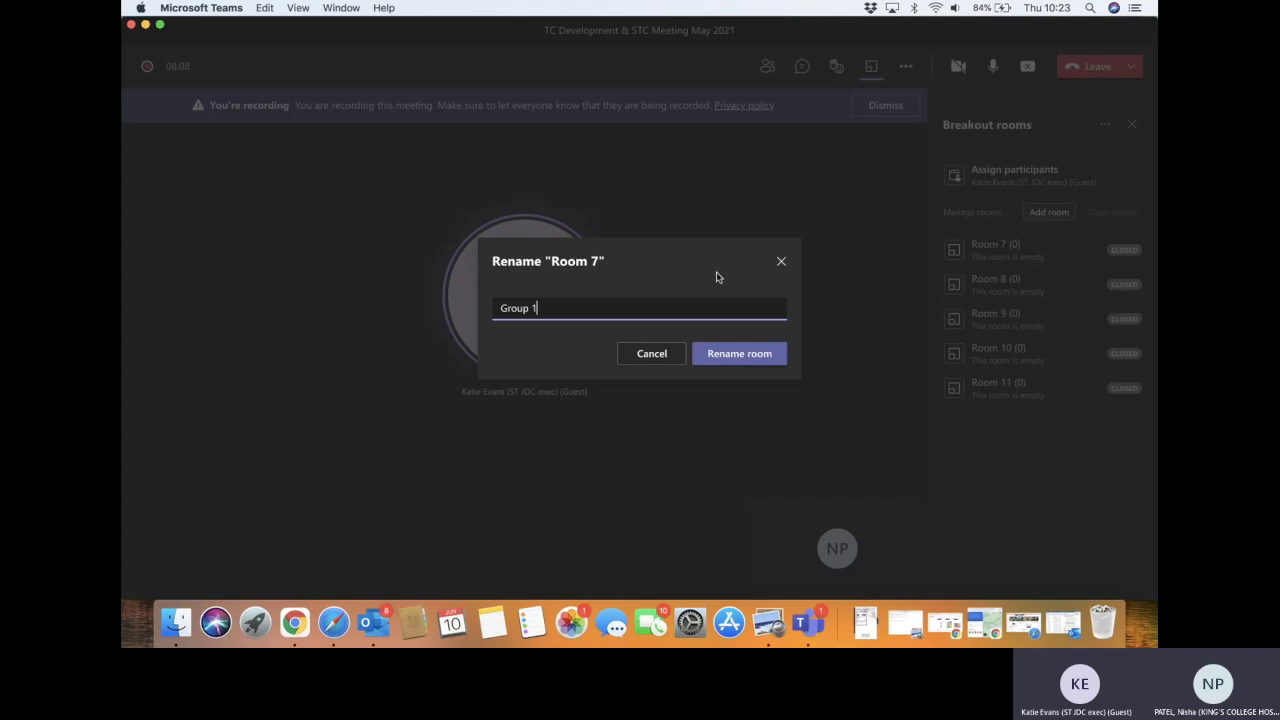
{"action": "left_click", "coordinate": [749, 355]}
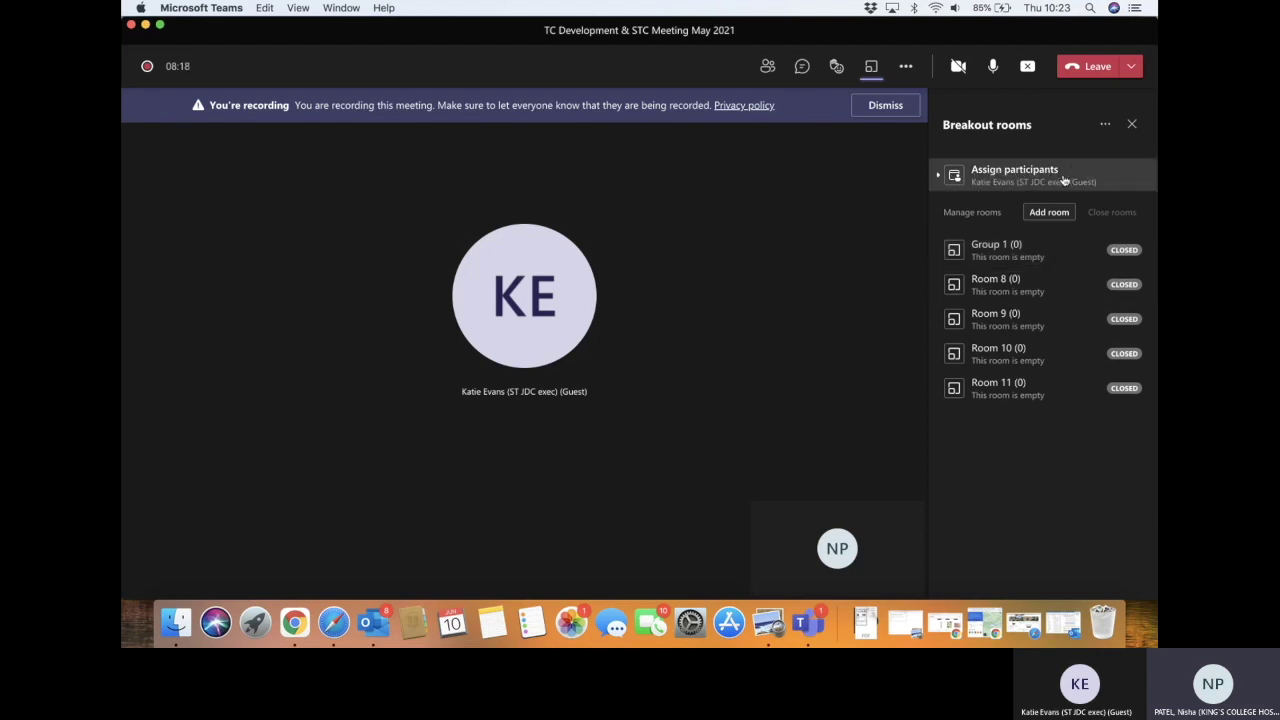
Assign the unassigned guest participant to the Group 1 breakout room.
{"action": "left_click", "coordinate": [939, 179]}
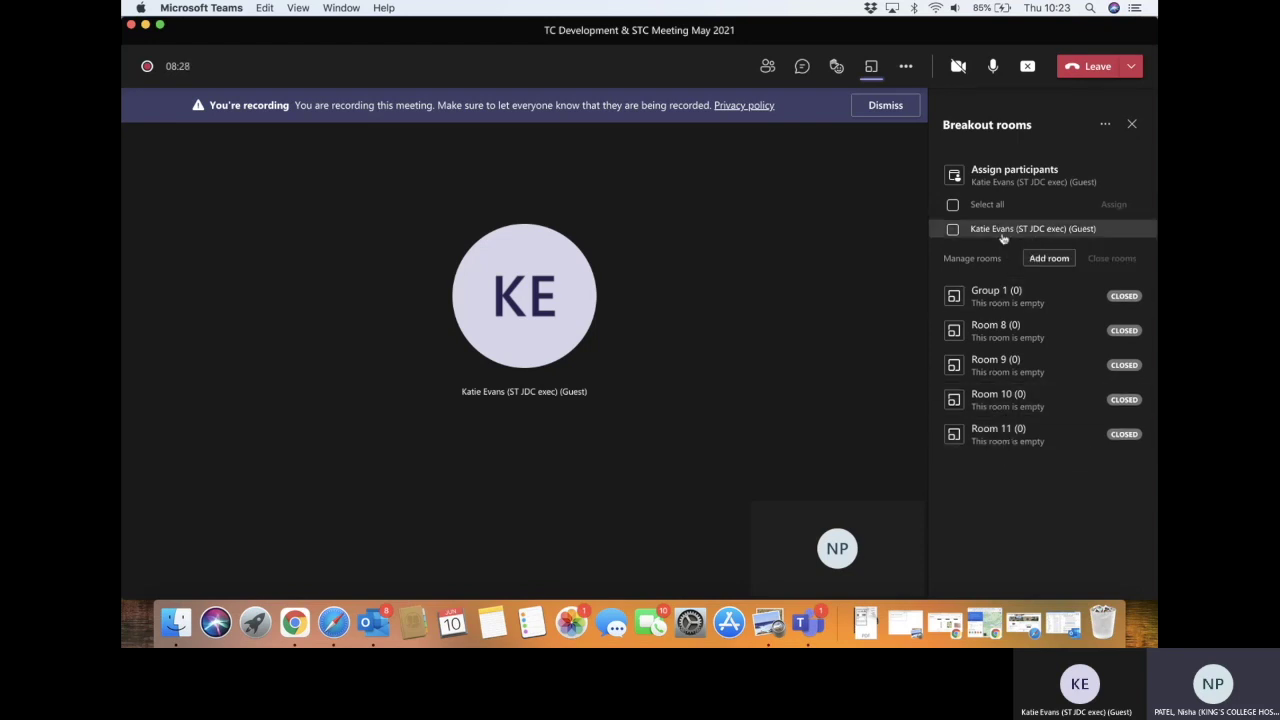
{"action": "left_click", "coordinate": [953, 230]}
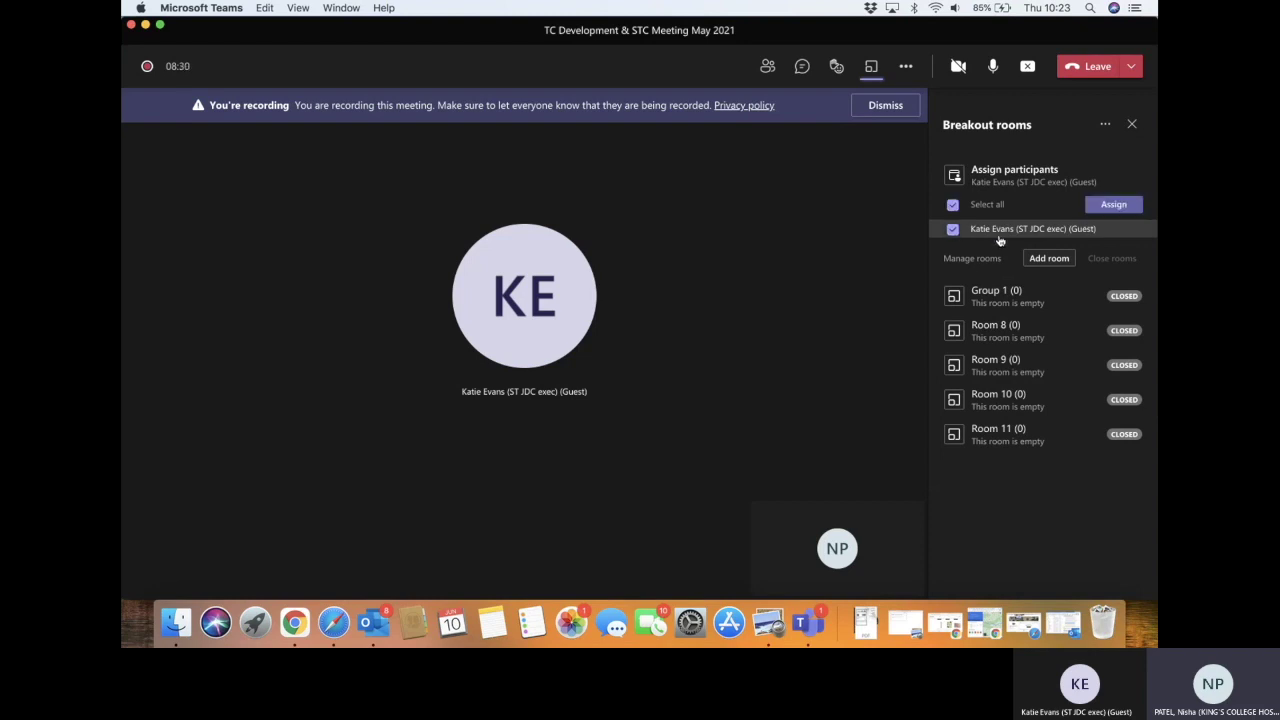
{"action": "left_click", "coordinate": [1115, 205]}
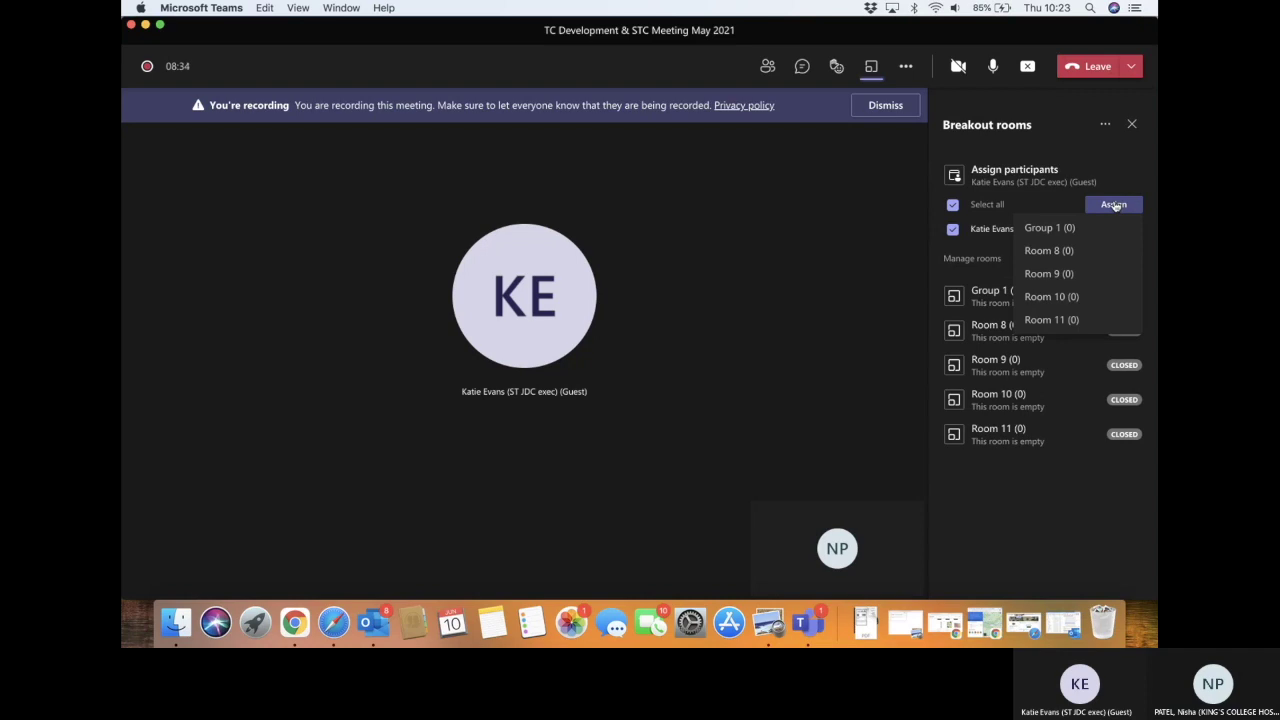
{"action": "left_click", "coordinate": [1050, 228]}
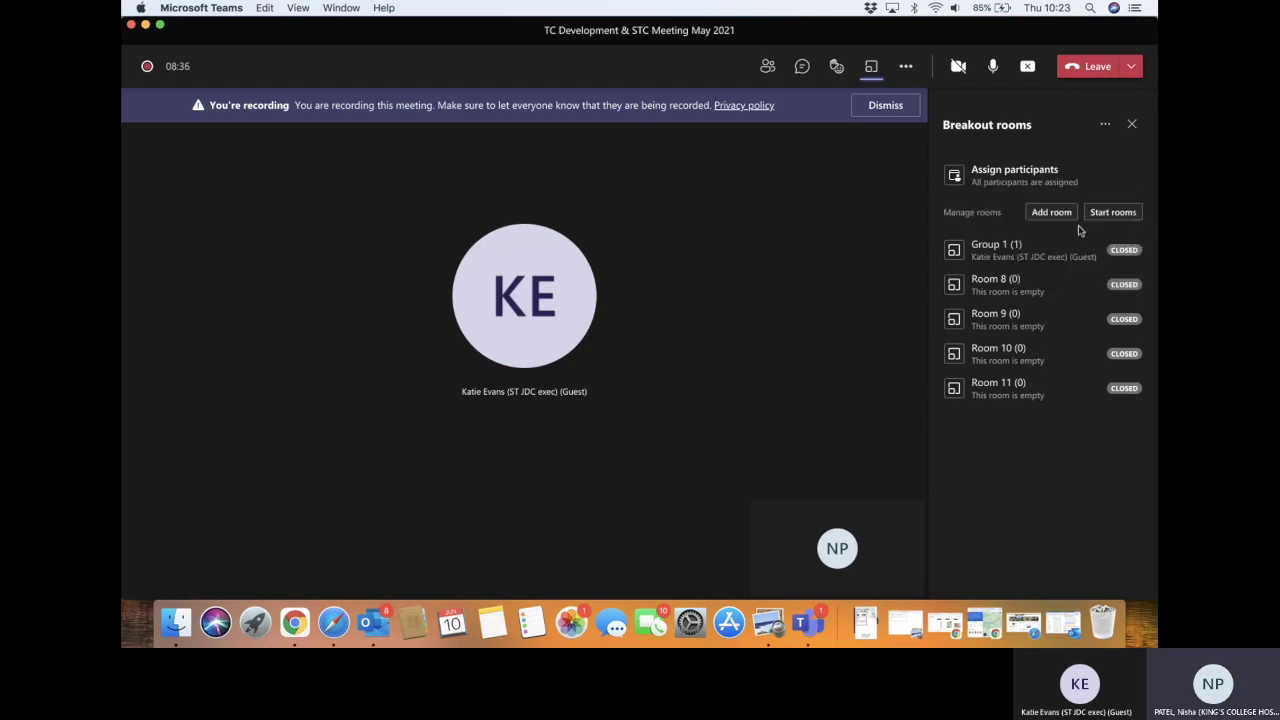
Move the guest participant from Group 1 to Room 8.
{"action": "left_click", "coordinate": [1004, 258]}
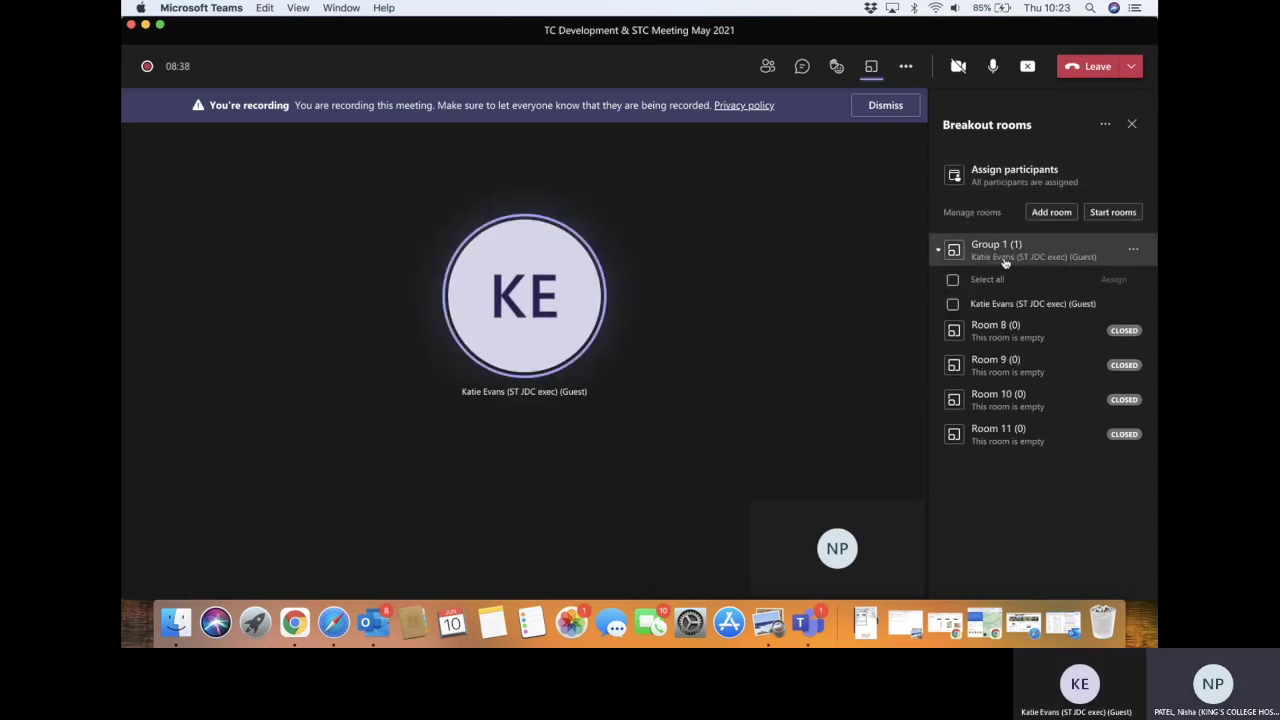
{"action": "left_click", "coordinate": [953, 305]}
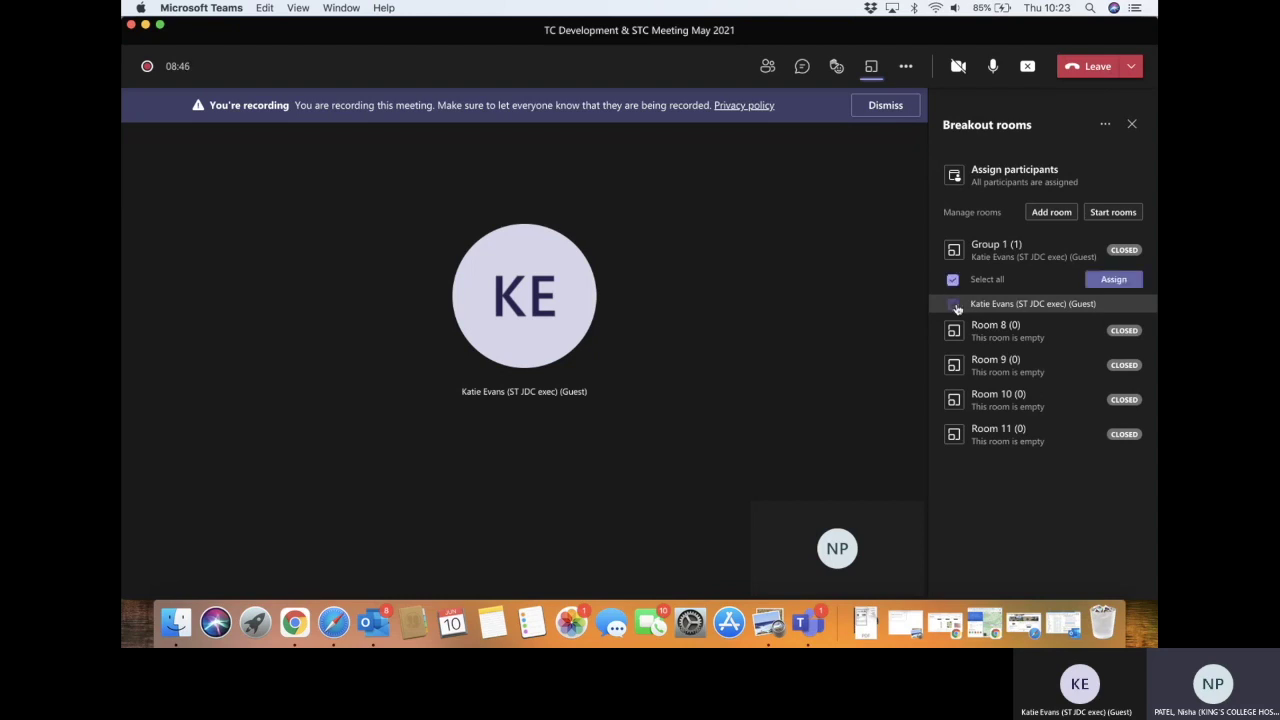
{"action": "left_click", "coordinate": [1105, 279]}
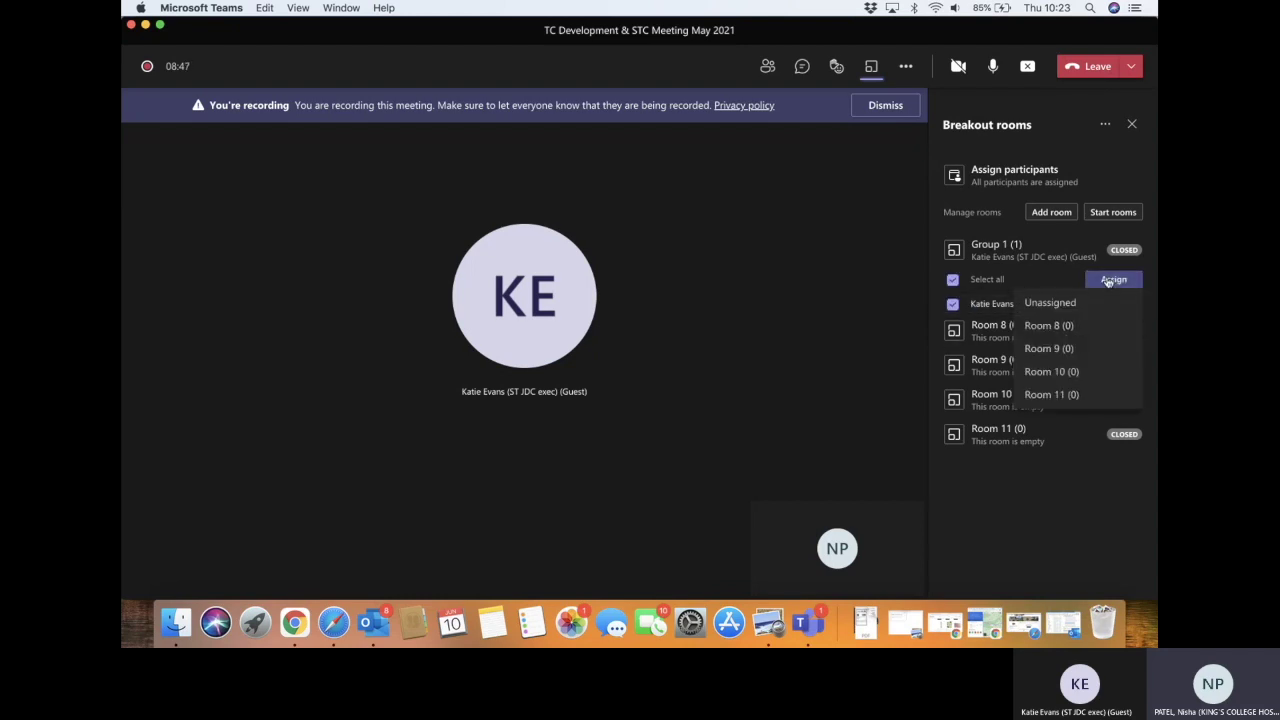
{"action": "left_click", "coordinate": [1067, 326]}
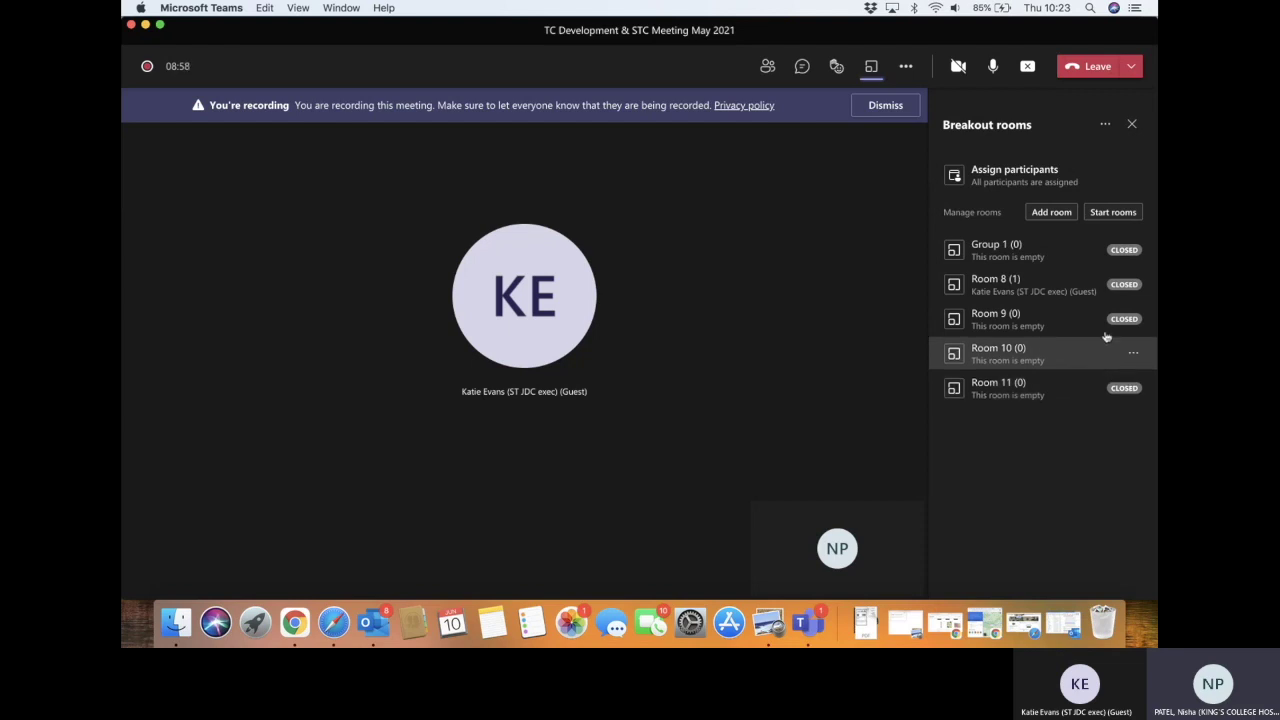
Reassign the guest participant from Room 8 to Room 9.
{"action": "left_click", "coordinate": [1040, 291]}
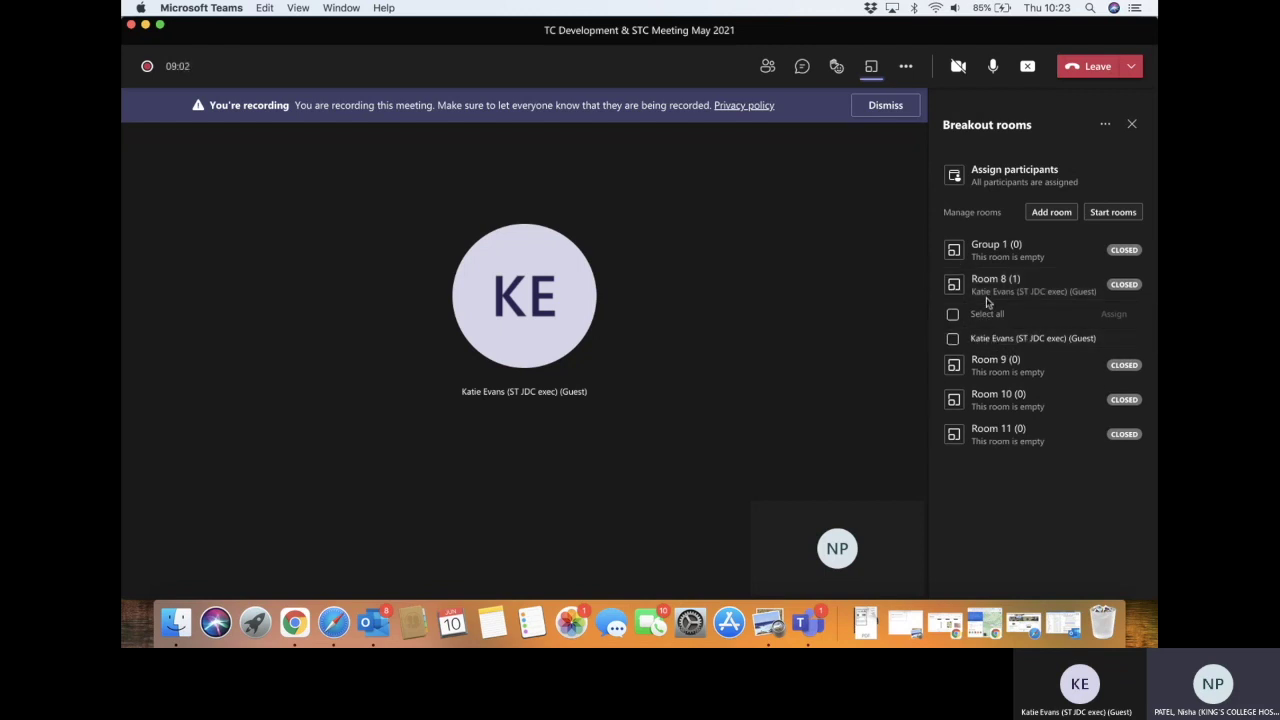
{"action": "left_click", "coordinate": [953, 339]}
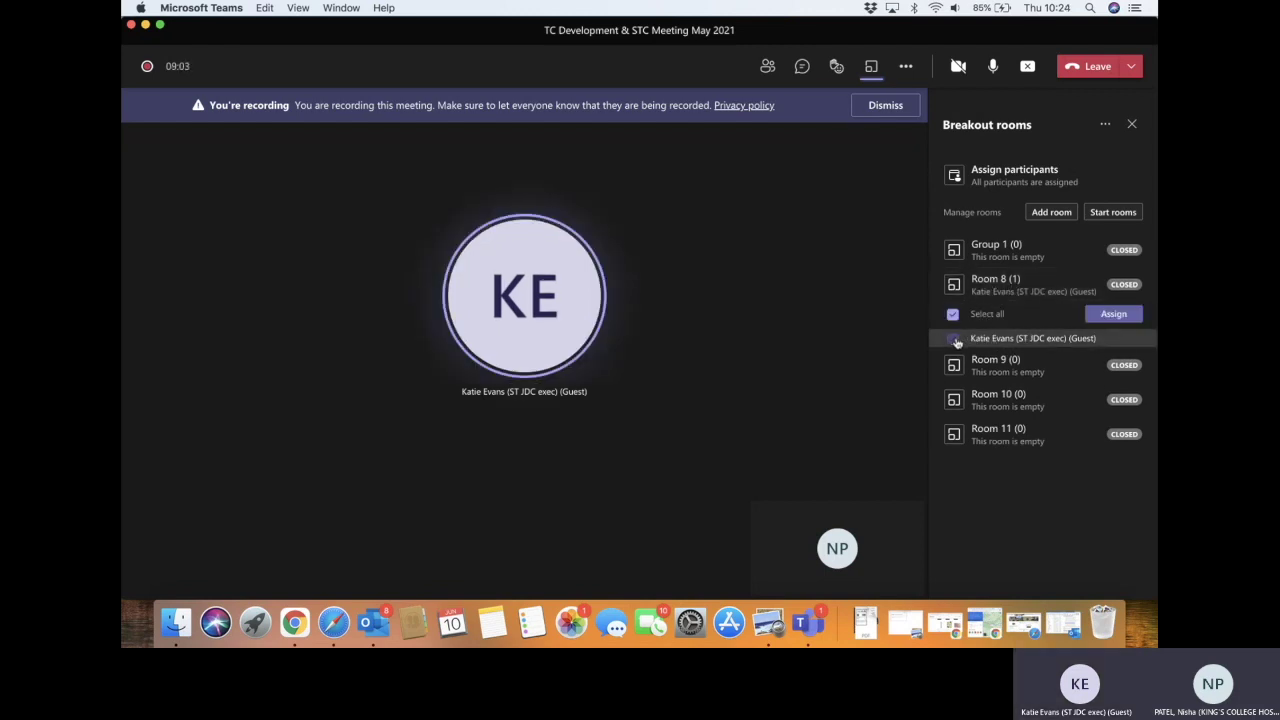
{"action": "left_click", "coordinate": [1113, 315]}
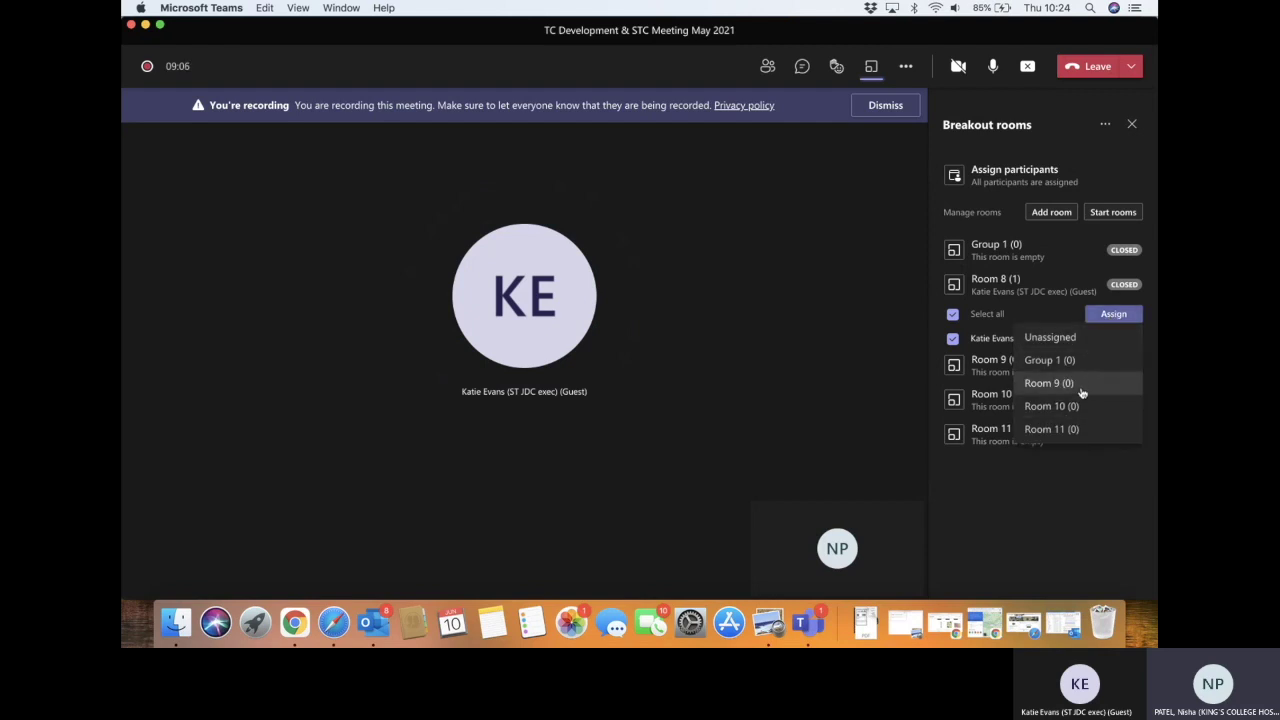
{"action": "left_click", "coordinate": [1080, 386]}
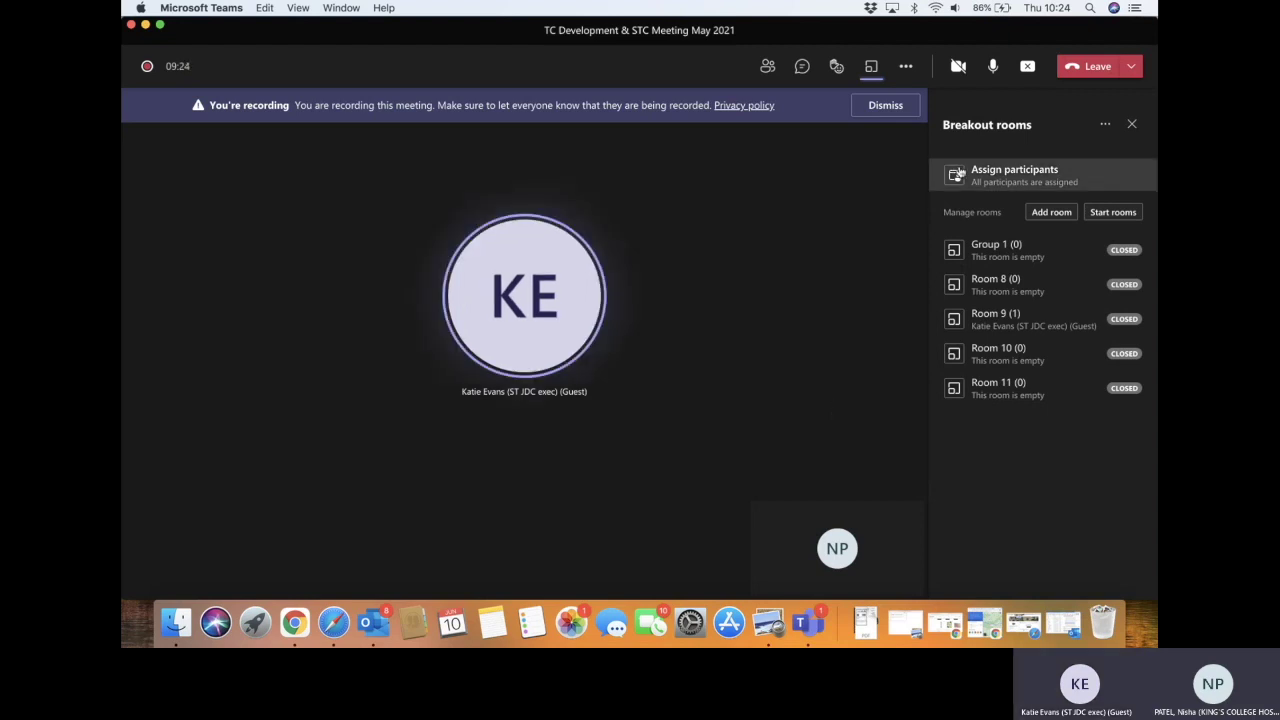
Start the breakout rooms and join Room 9, where the guest participant is assigned.
{"action": "left_click", "coordinate": [1115, 213]}
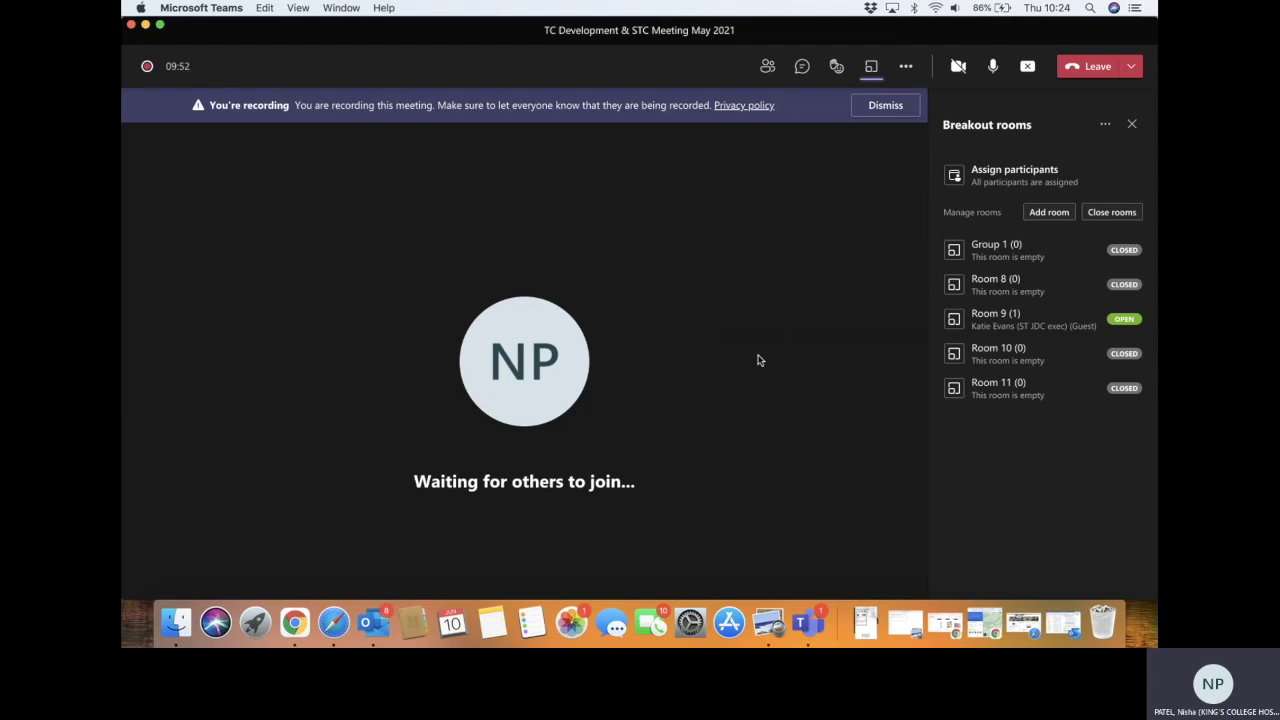
{"action": "left_click", "coordinate": [1016, 317]}
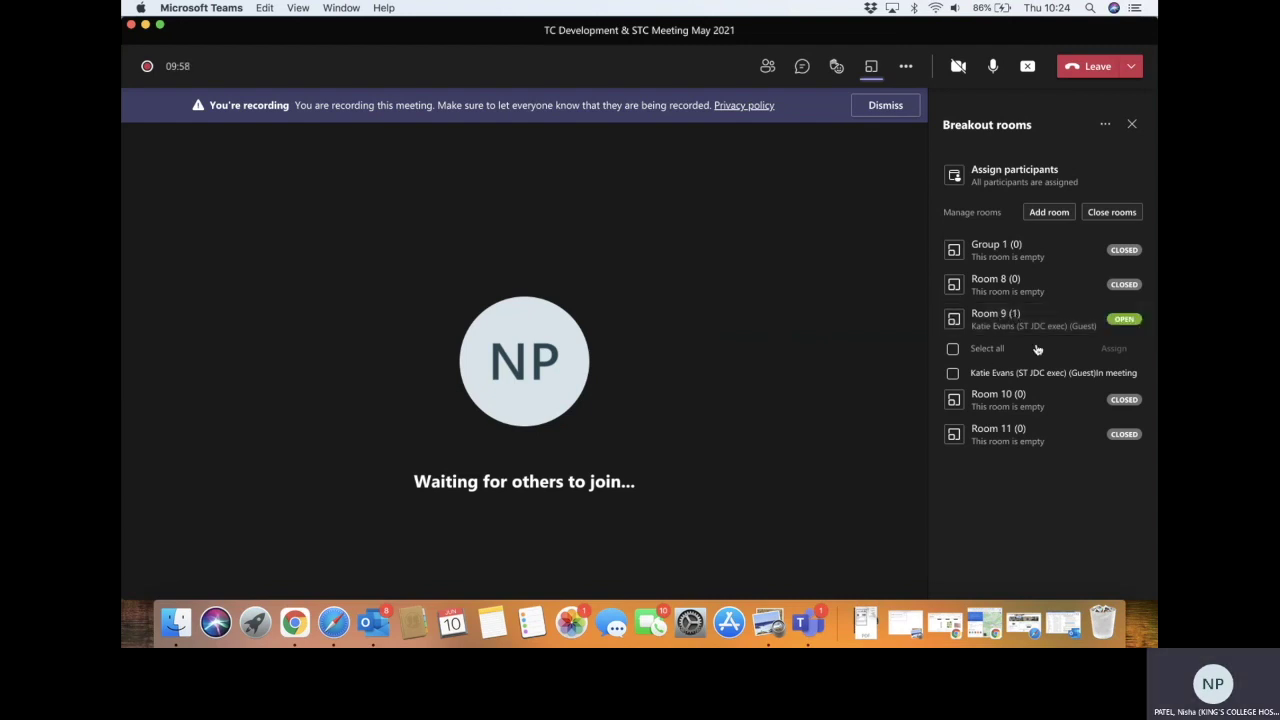
{"action": "left_click", "coordinate": [1135, 321]}
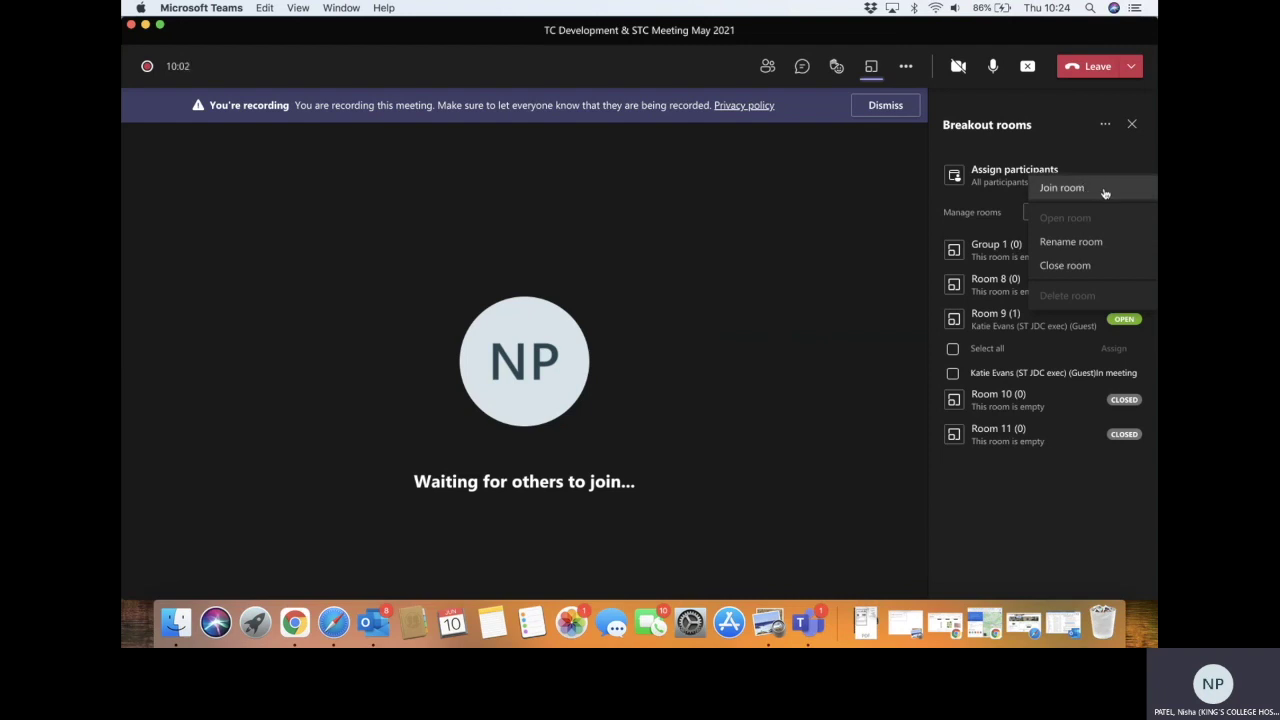
{"action": "left_click", "coordinate": [1061, 188]}
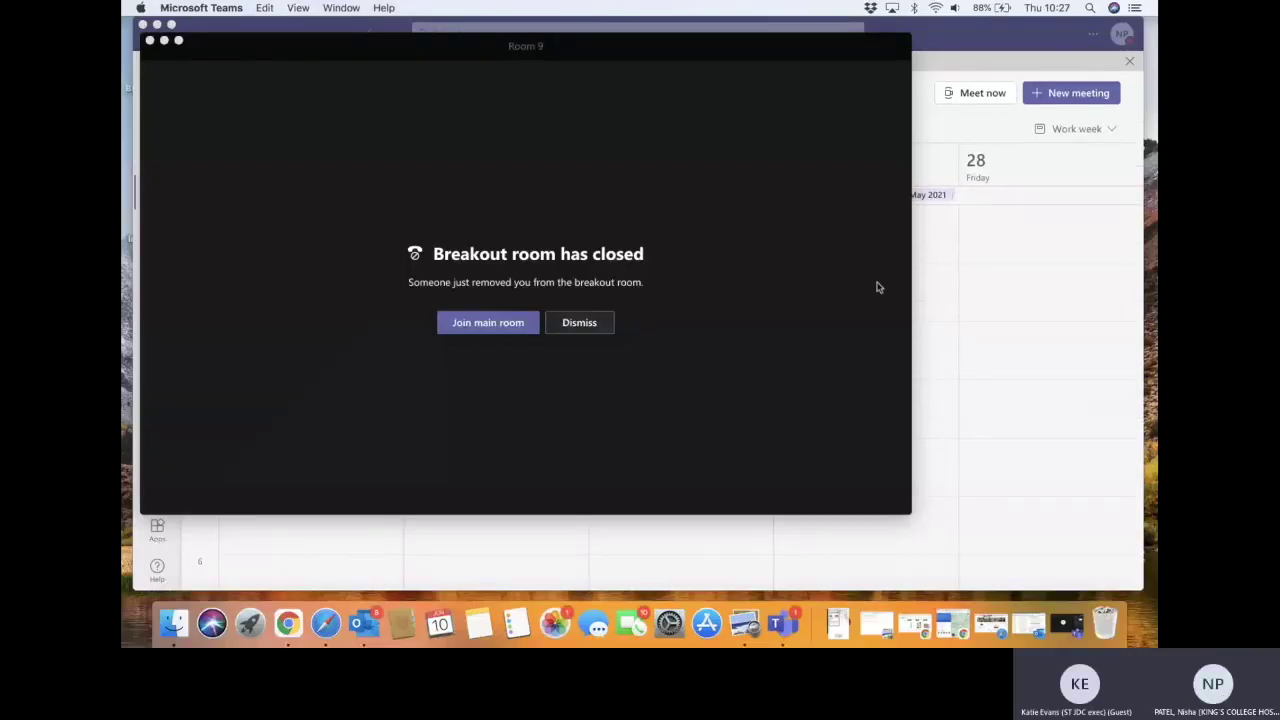
Rejoin the main meeting room from the closed Room 9 breakout session.
{"action": "left_click", "coordinate": [516, 328]}
{"action": "left_click", "coordinate": [516, 328]}
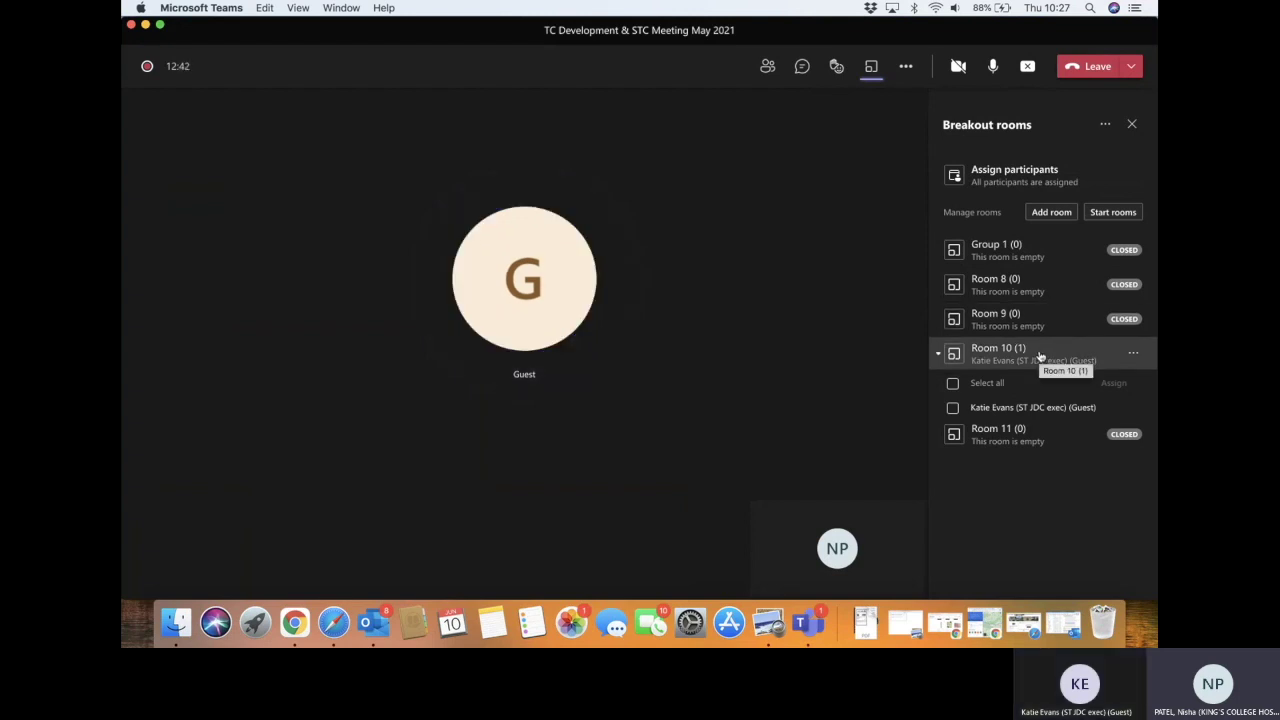
Examine which rooms the guest participant in Room 10 can be reassigned to, without choosing one.
{"action": "left_click", "coordinate": [1040, 354]}
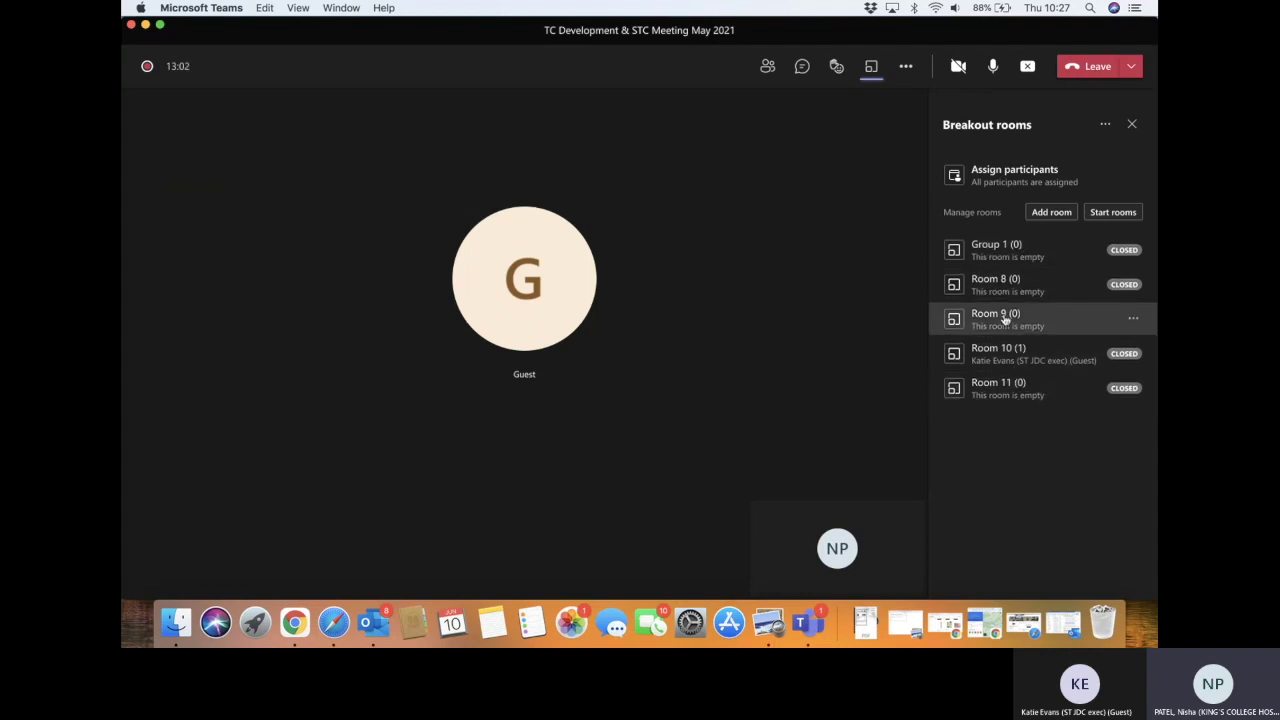
{"action": "left_click", "coordinate": [940, 354]}
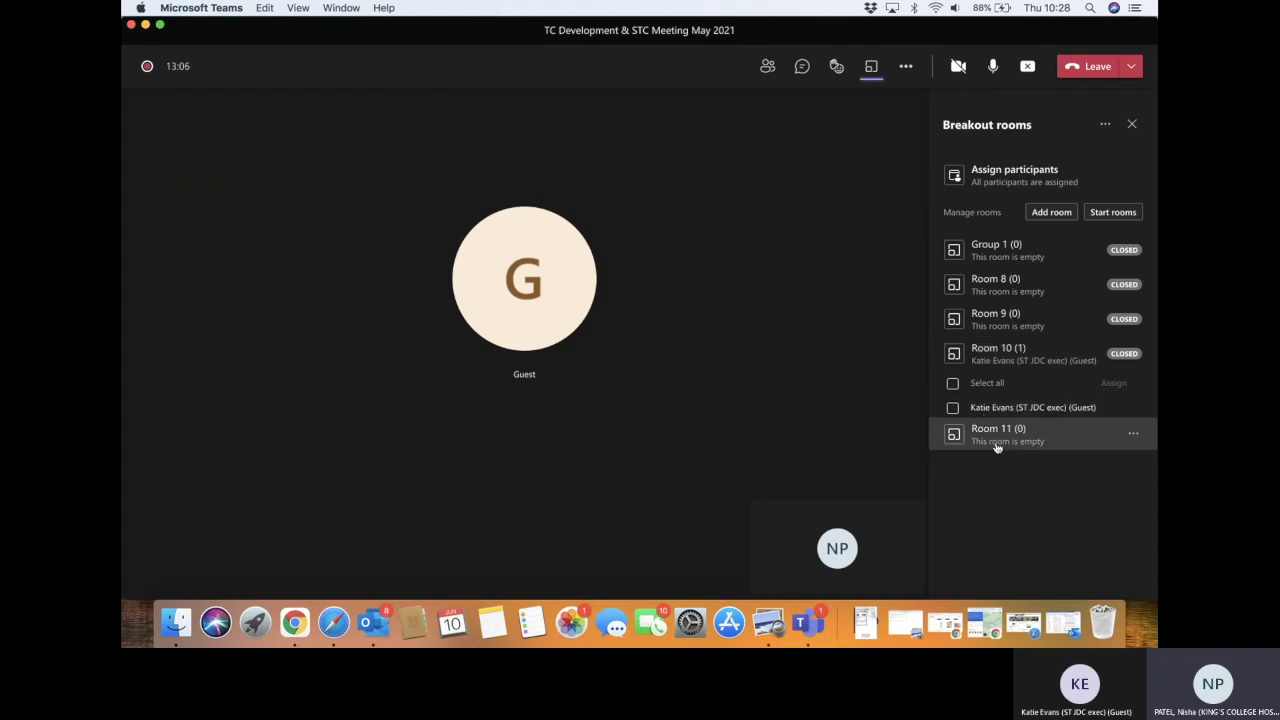
{"action": "left_click", "coordinate": [952, 408]}
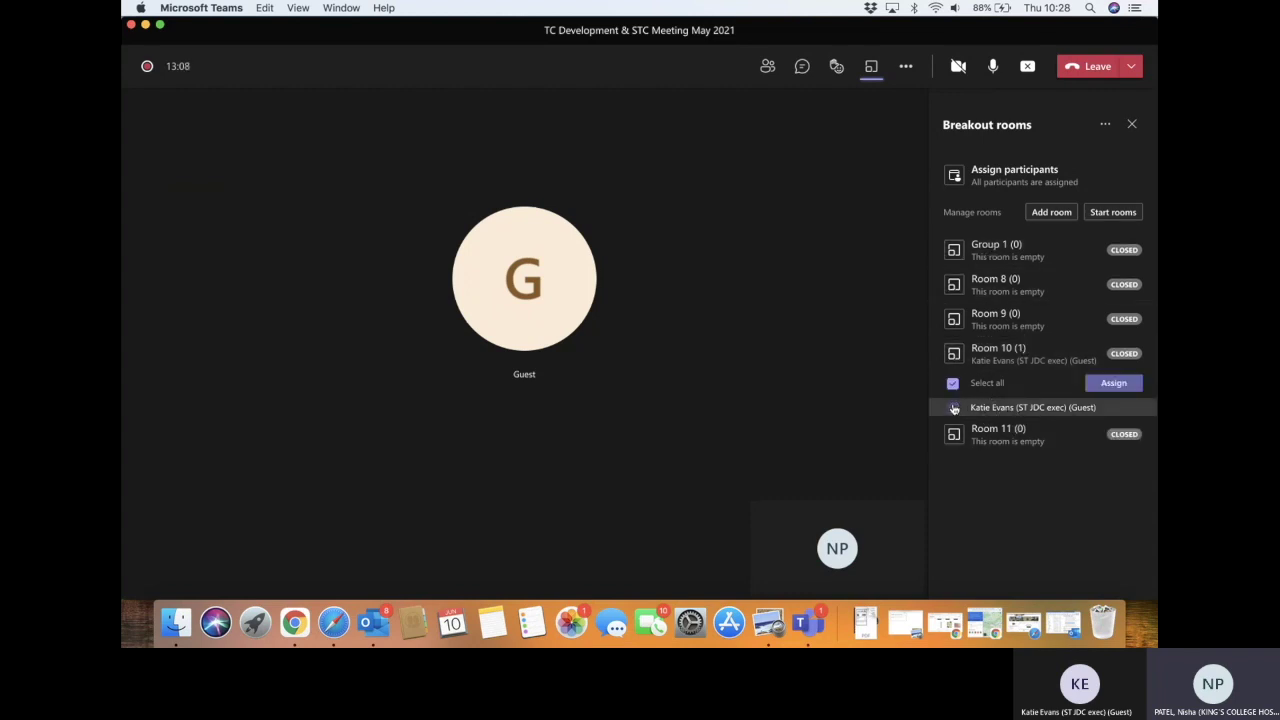
{"action": "left_click", "coordinate": [1114, 383]}
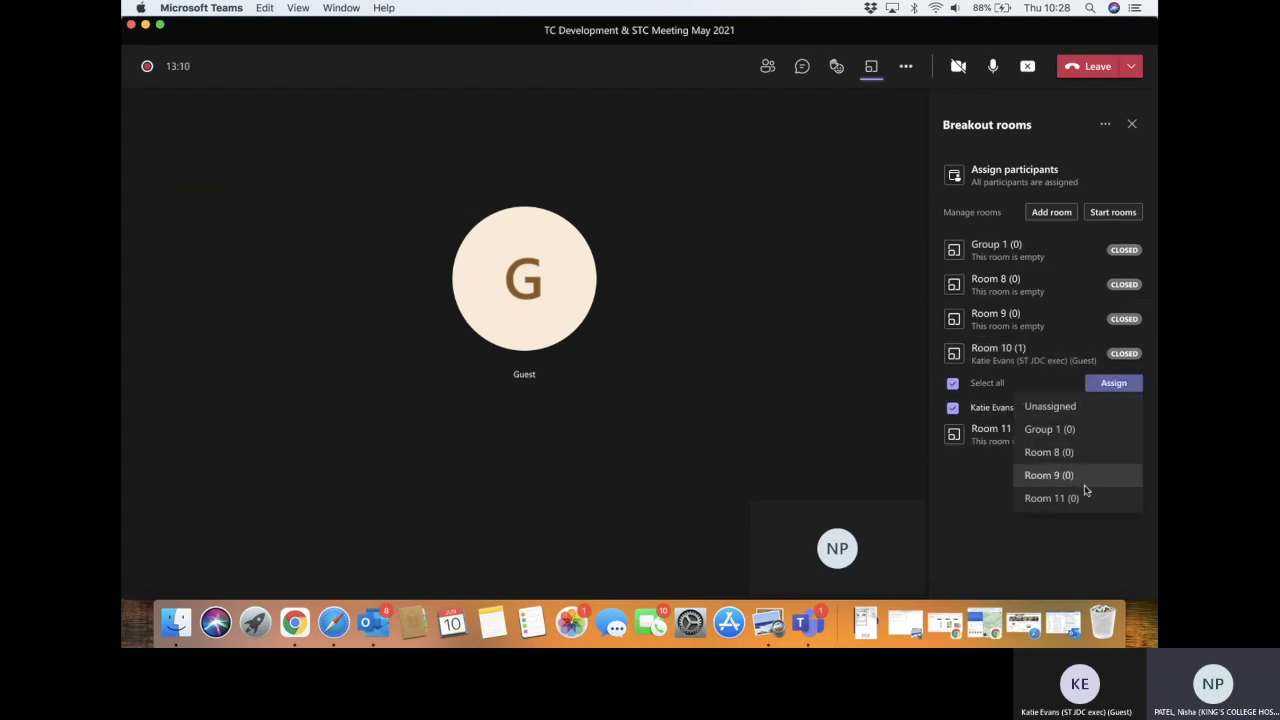
{"action": "left_click", "coordinate": [985, 548]}
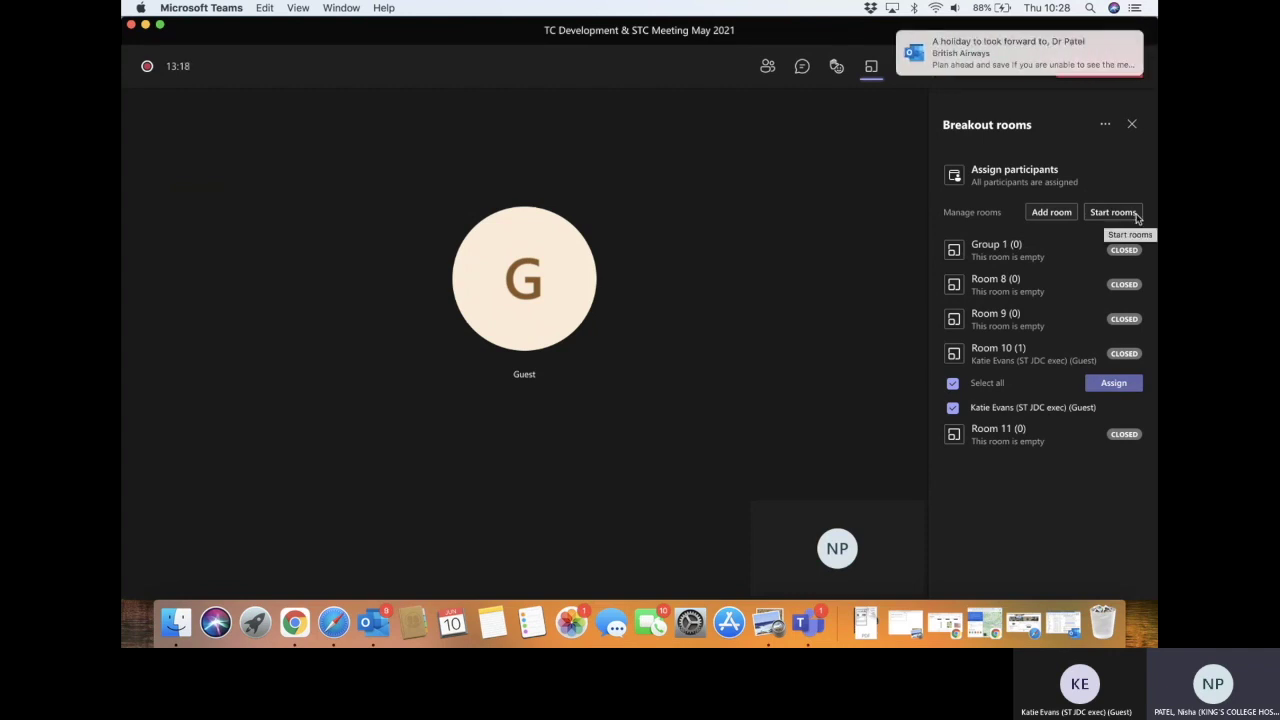
Add one more breakout room and set the guest participant in Room 10 to Unassigned.
{"action": "left_click", "coordinate": [1052, 213]}
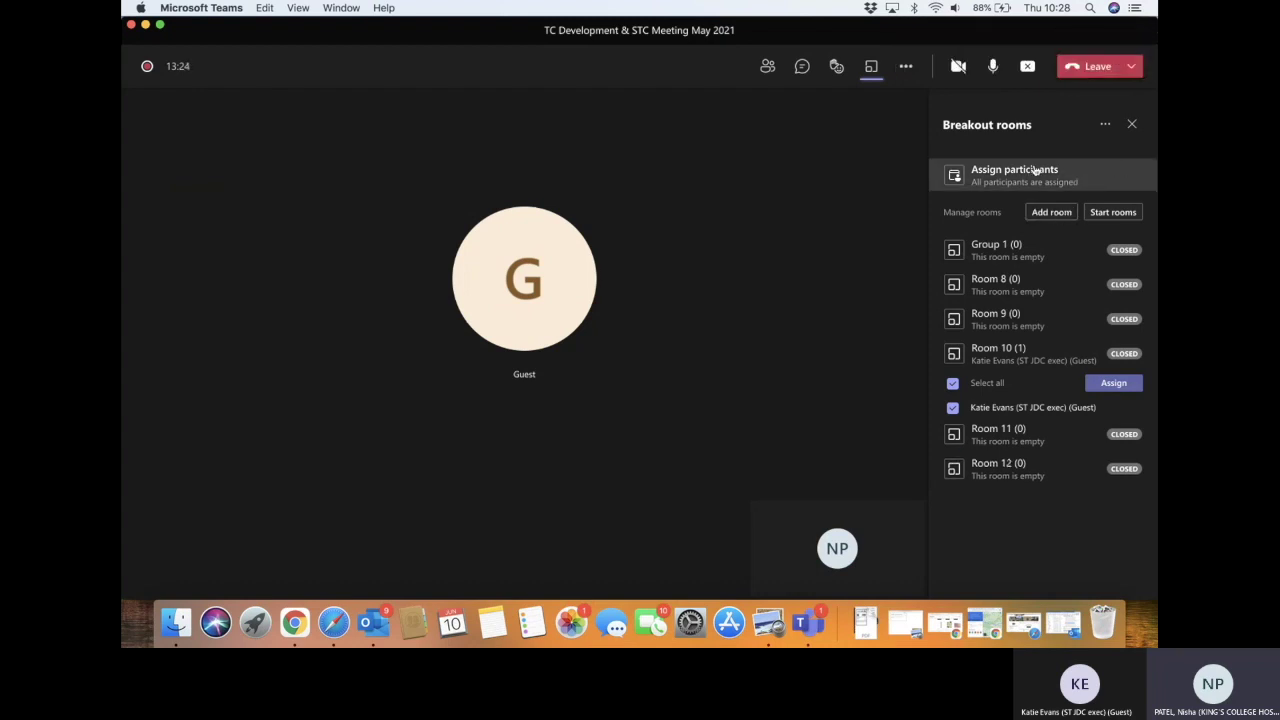
{"action": "right_click", "coordinate": [1063, 404]}
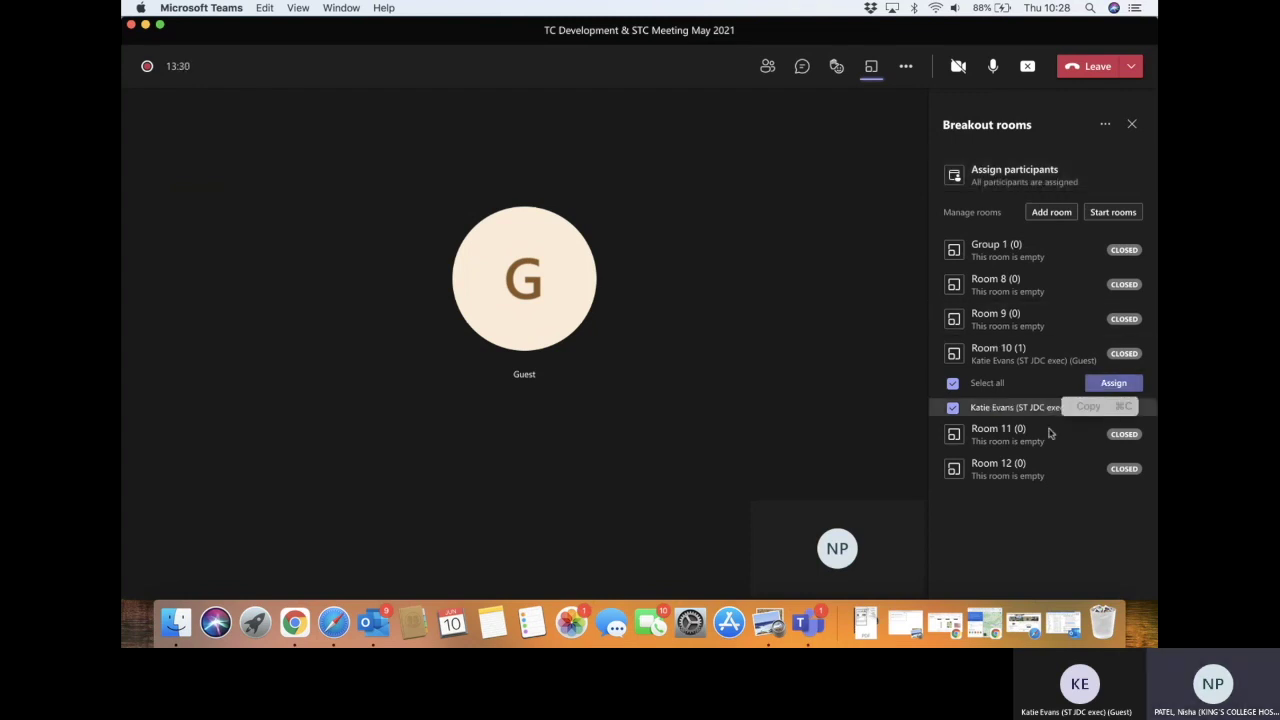
{"action": "left_click", "coordinate": [1050, 423]}
{"action": "left_click", "coordinate": [953, 409]}
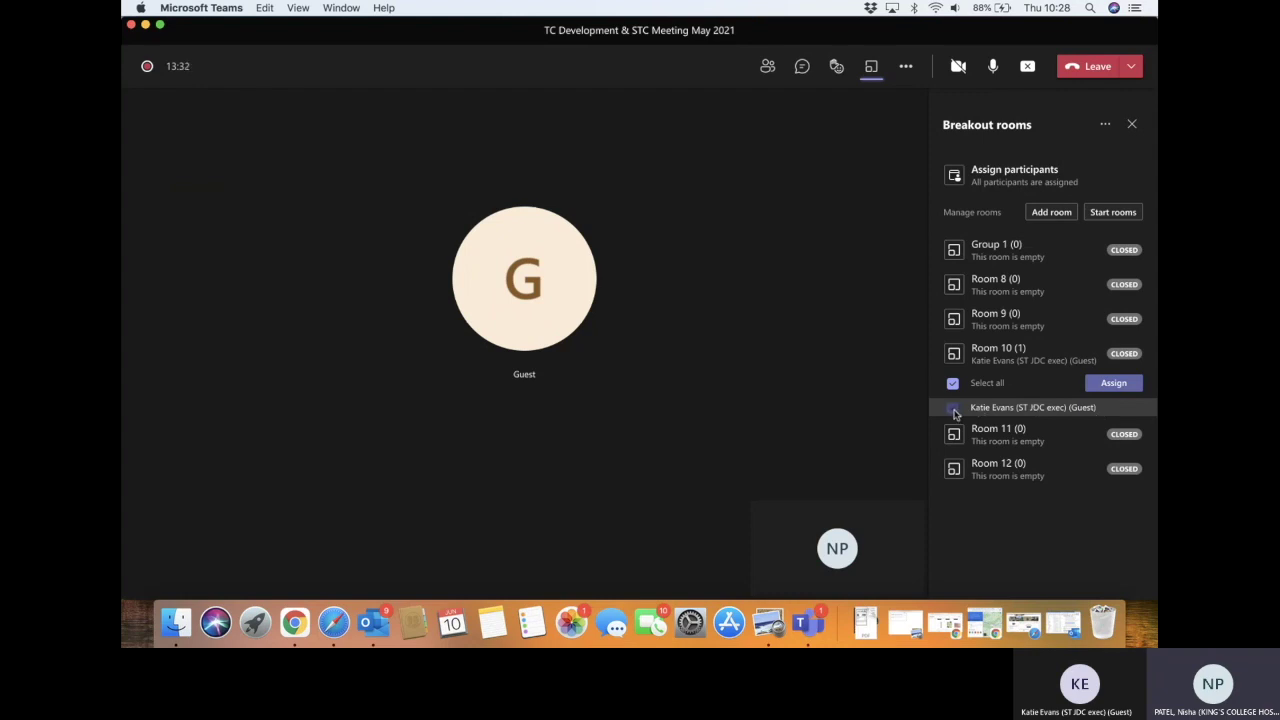
{"action": "left_click", "coordinate": [953, 409]}
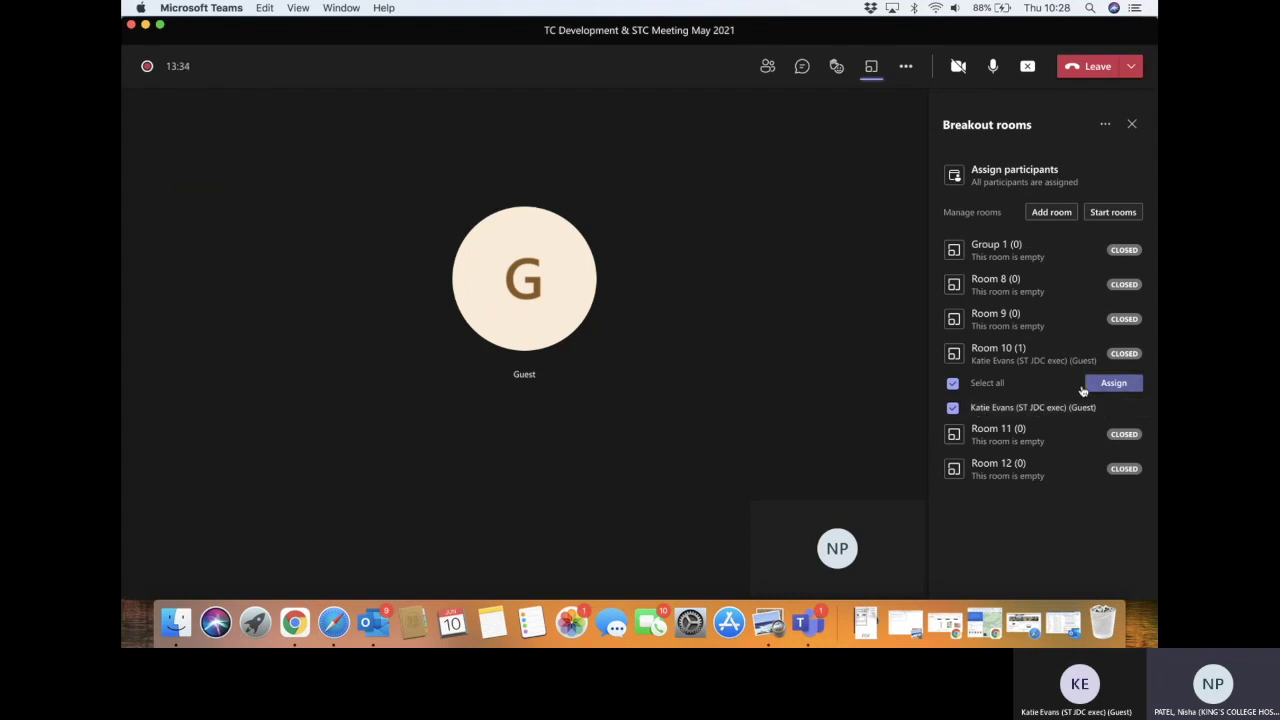
{"action": "left_click", "coordinate": [1097, 388]}
{"action": "left_click", "coordinate": [1050, 407]}
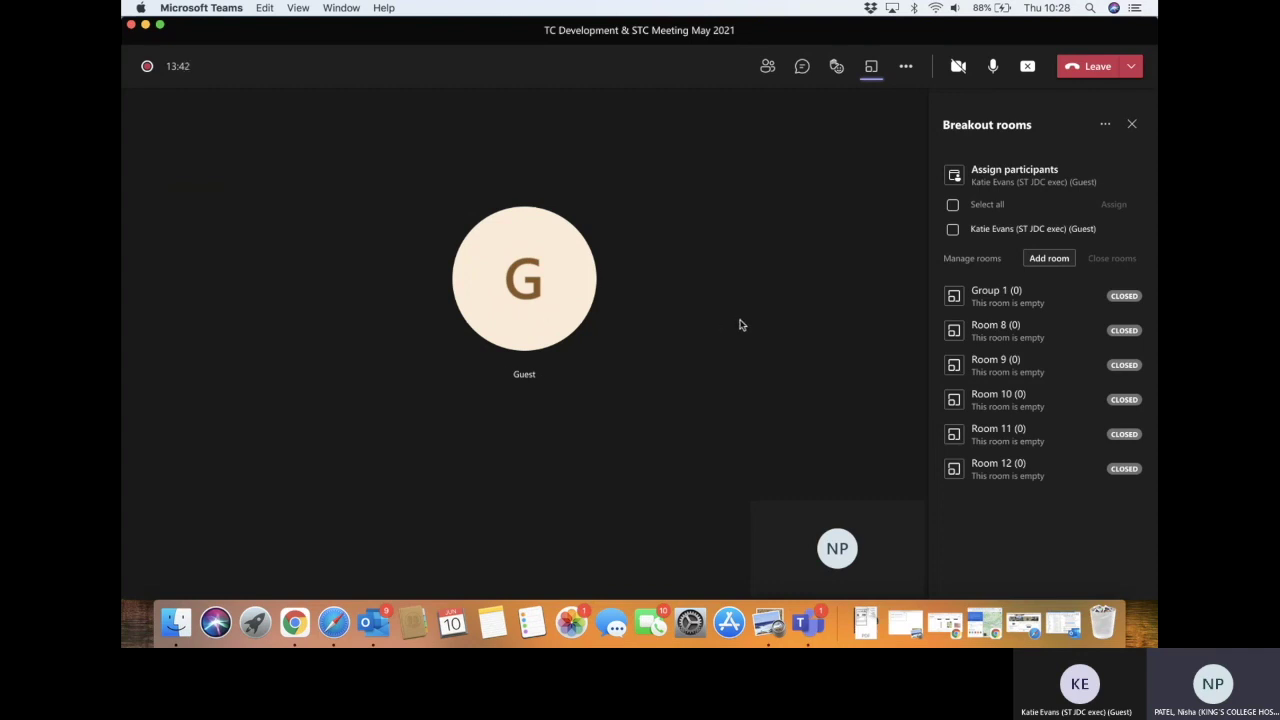
Examine the room choices for the unassigned guest participant, then clear the participant selection.
{"action": "left_click", "coordinate": [994, 180]}
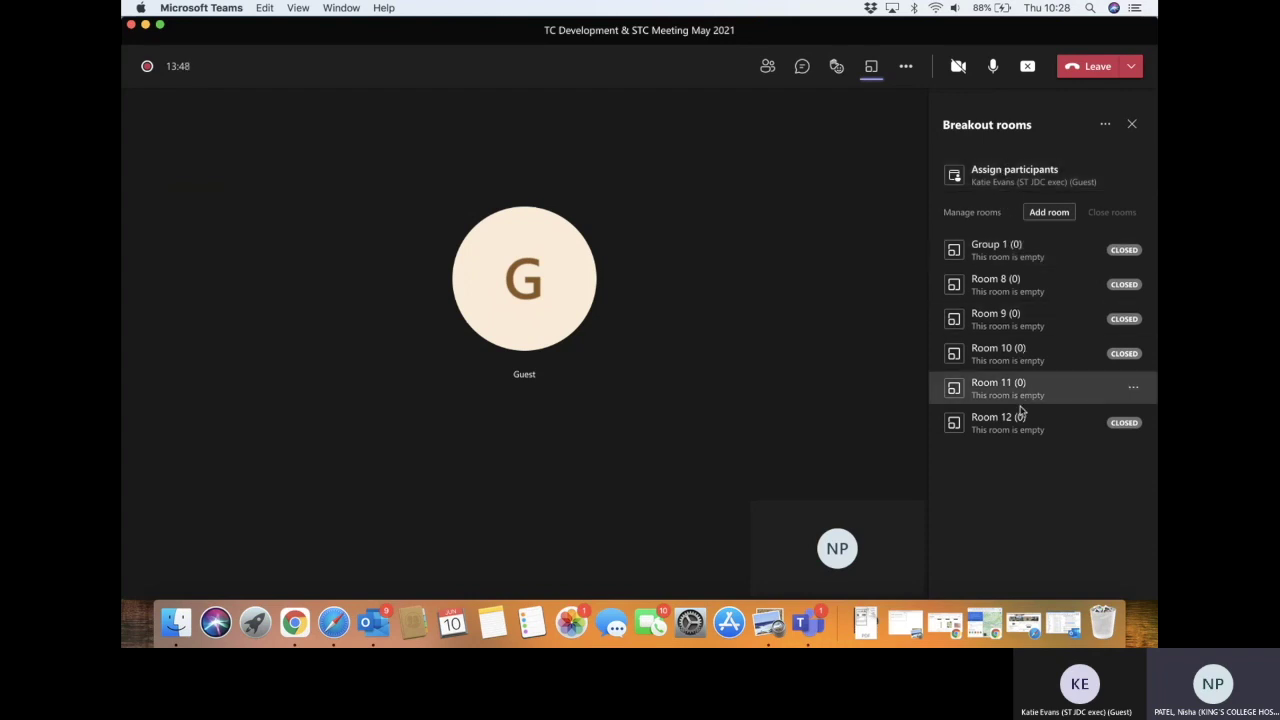
{"action": "left_click", "coordinate": [1017, 172]}
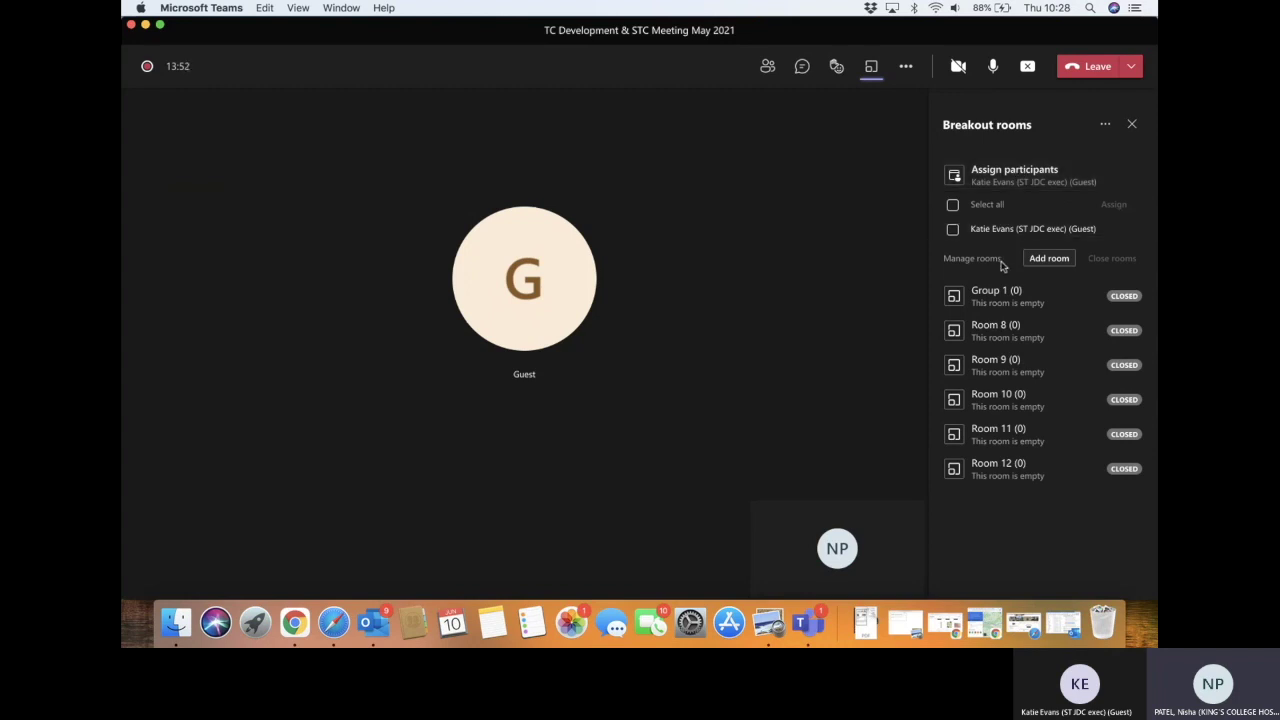
{"action": "left_click", "coordinate": [985, 232]}
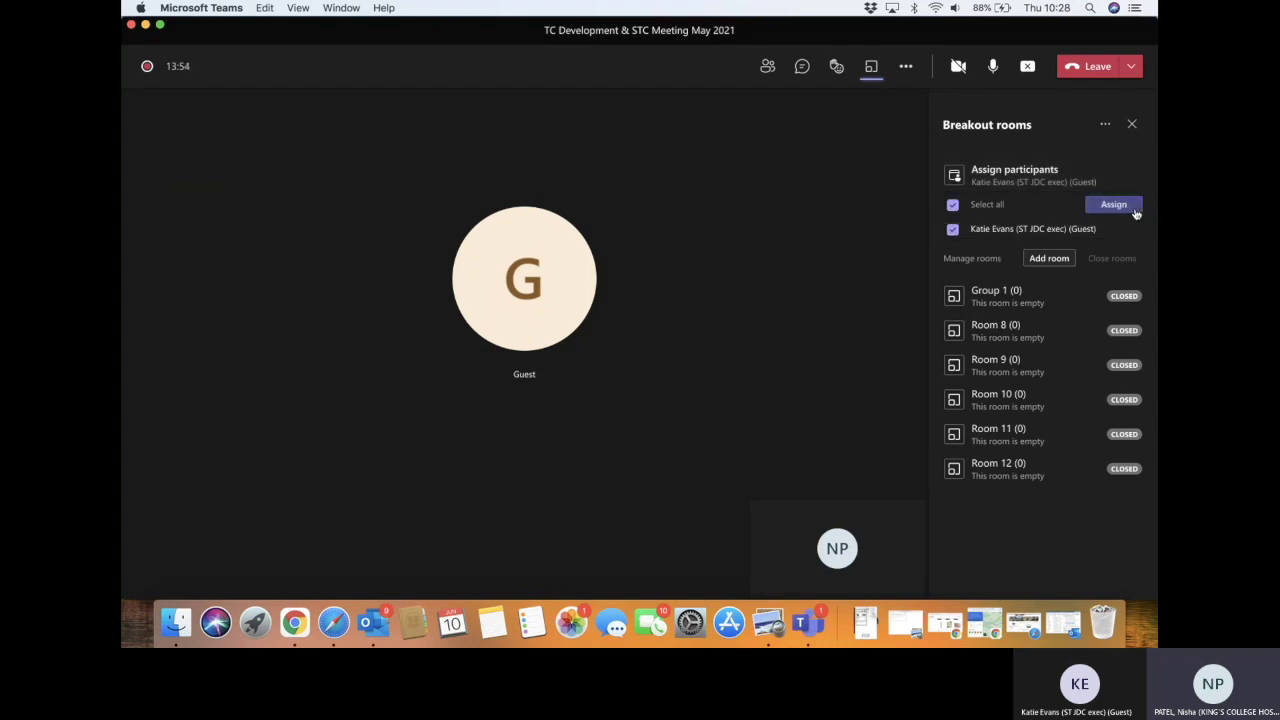
{"action": "left_click", "coordinate": [1128, 212]}
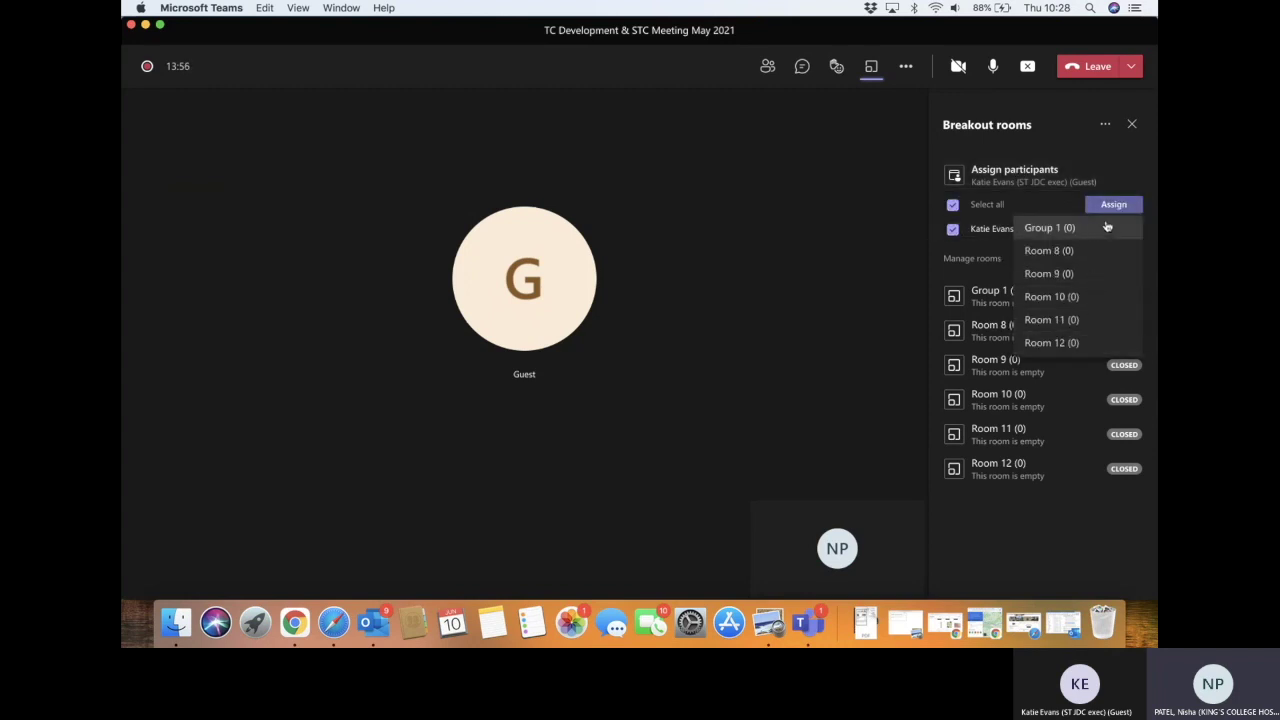
{"action": "left_click", "coordinate": [1114, 207]}
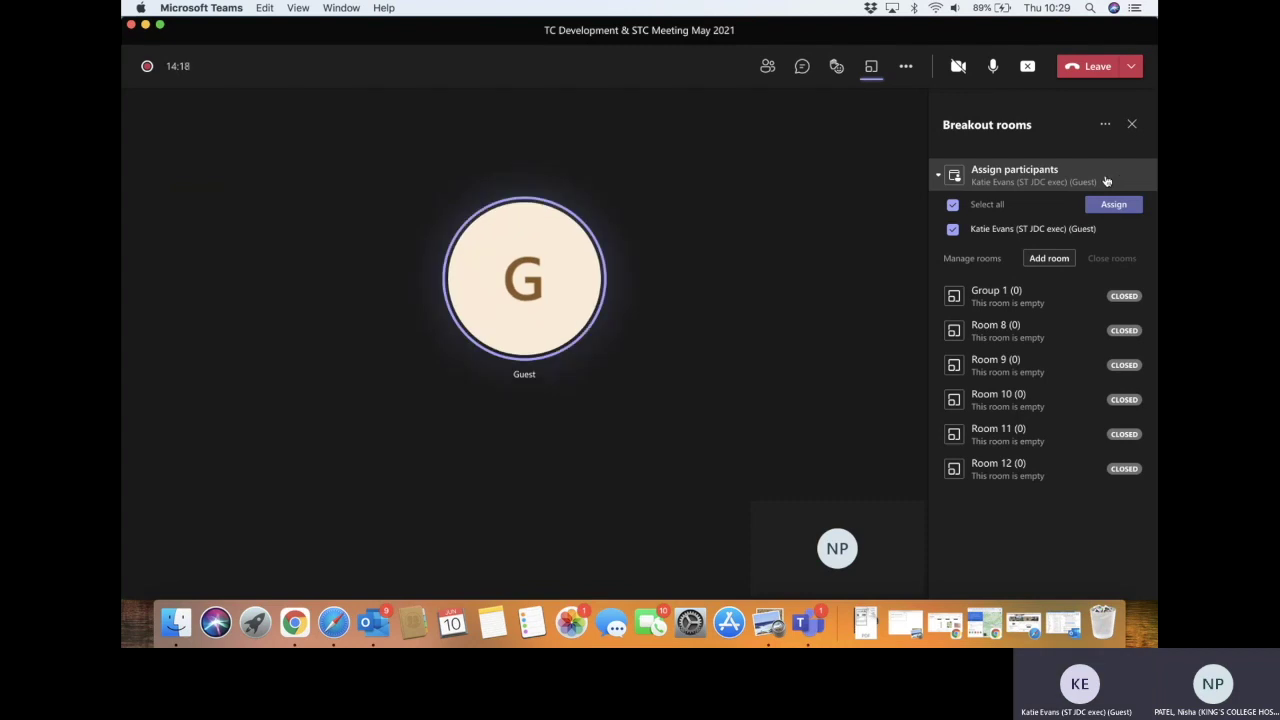
{"action": "left_click", "coordinate": [952, 205]}
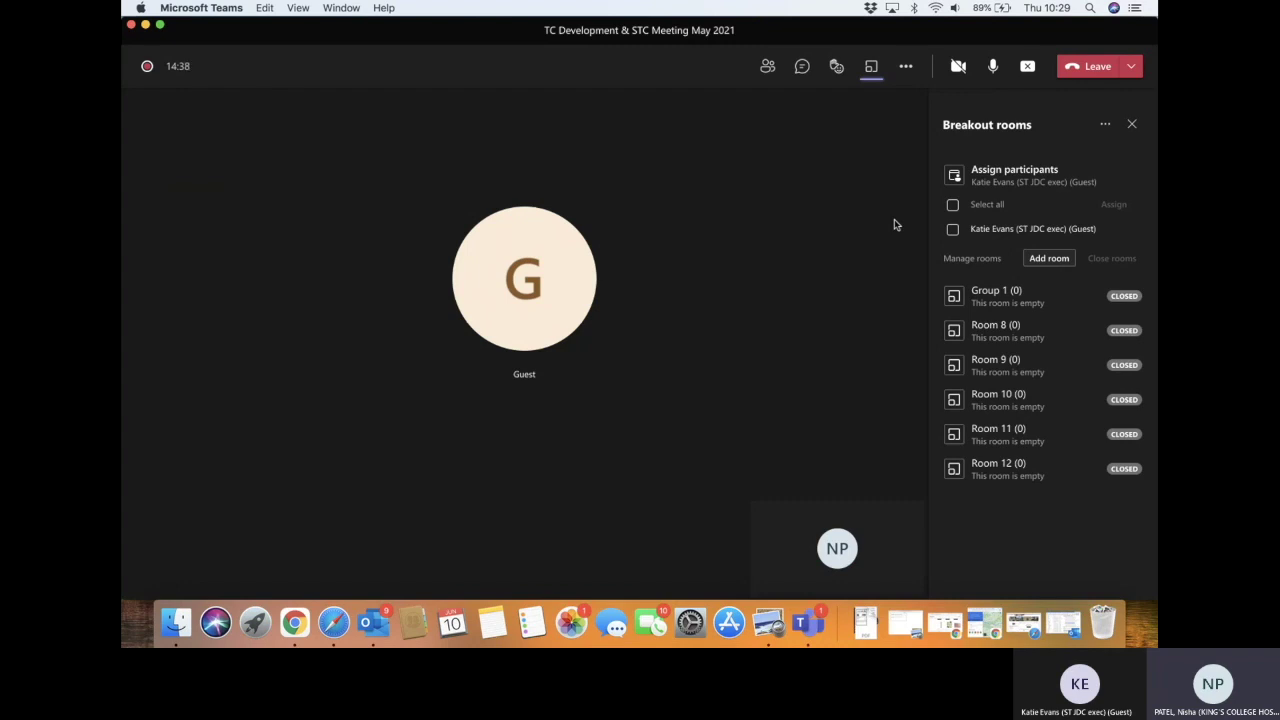
Assign the unassigned guest participant to Room 8.
{"action": "left_click", "coordinate": [976, 233]}
{"action": "left_click", "coordinate": [1106, 207]}
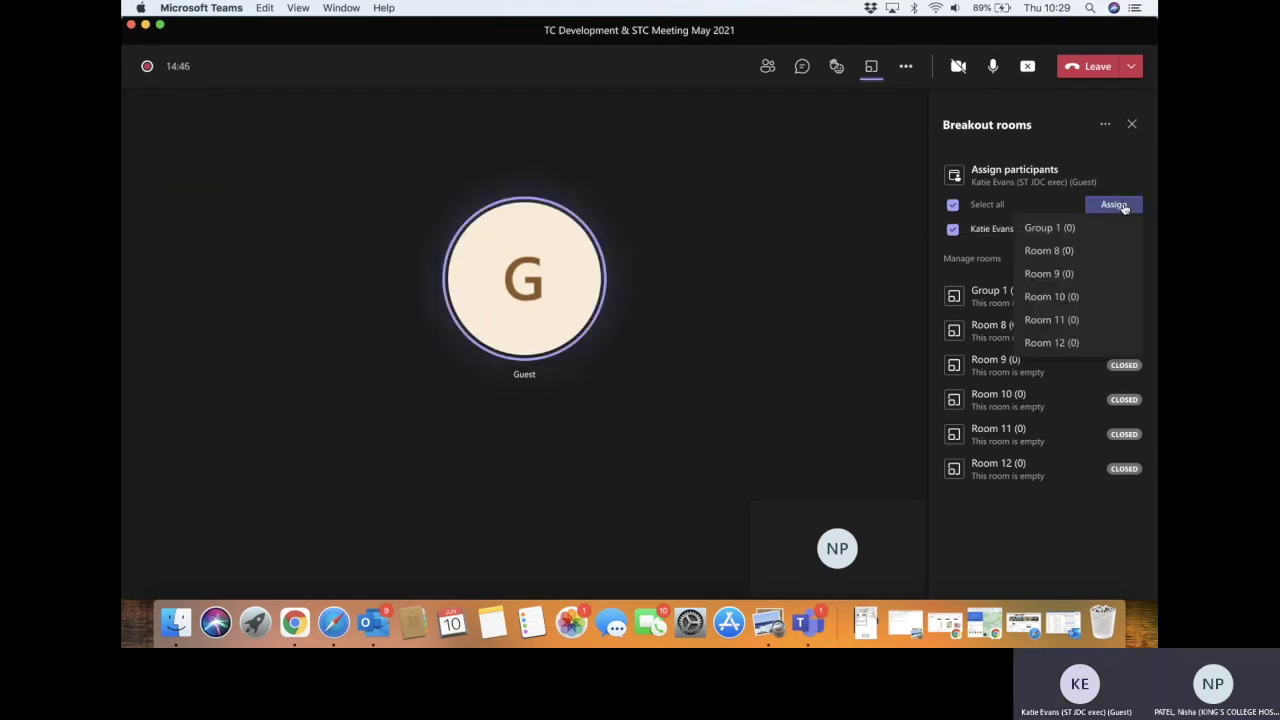
{"action": "left_click", "coordinate": [1067, 250]}
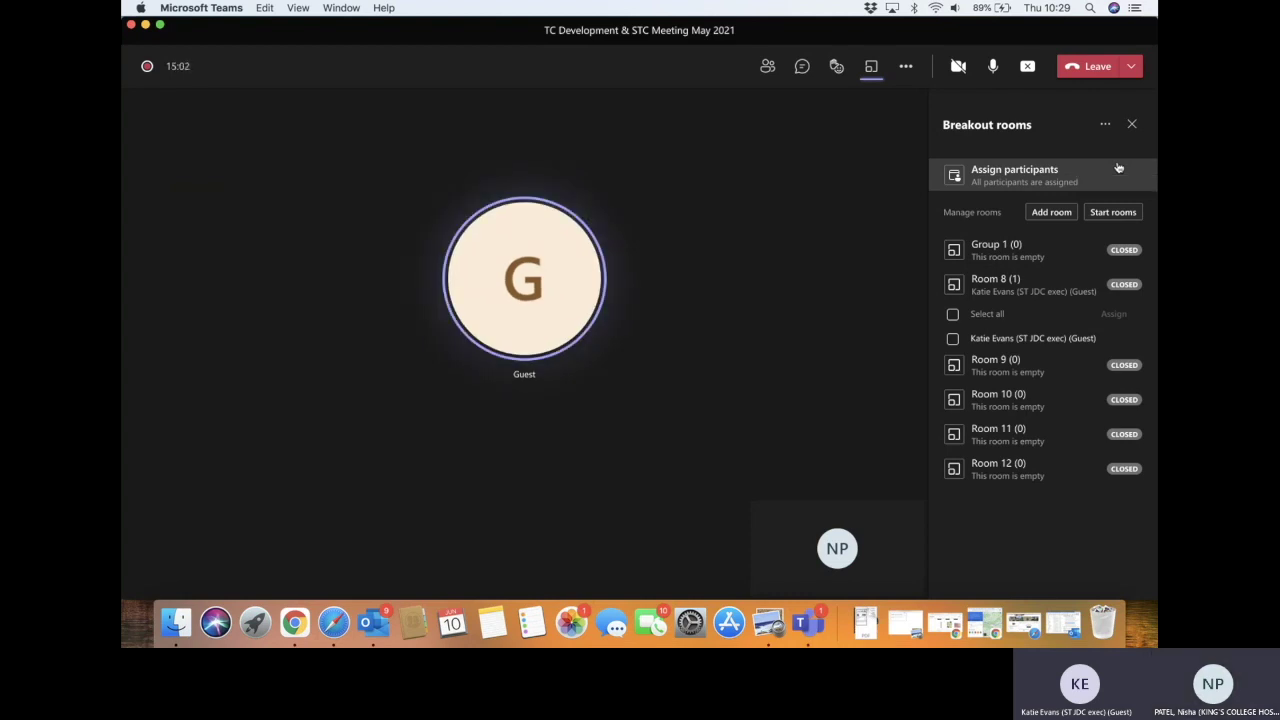
Stop the meeting recording.
{"action": "left_click", "coordinate": [907, 67]}
{"action": "left_click", "coordinate": [942, 427]}
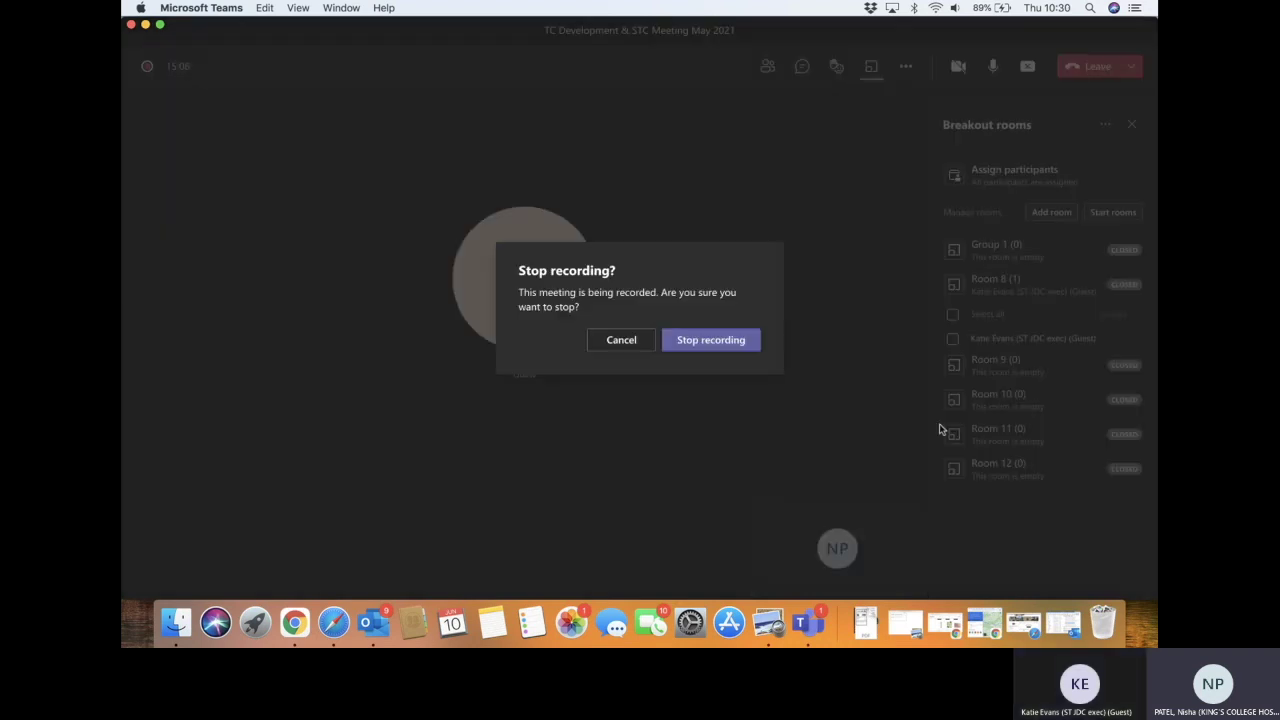